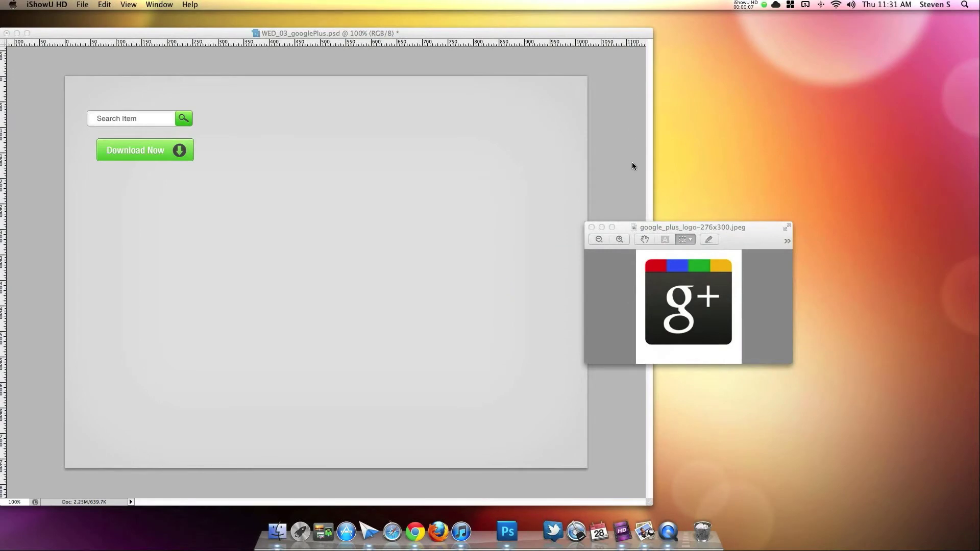
# Reposition the google_plus_logo reference image window beside the canvas and switch to the Photoshop document.
pyautogui.moveTo(657, 228); pyautogui.dragTo(477, 144)
pyautogui.moveTo(556, 143); pyautogui.dragTo(714, 195)
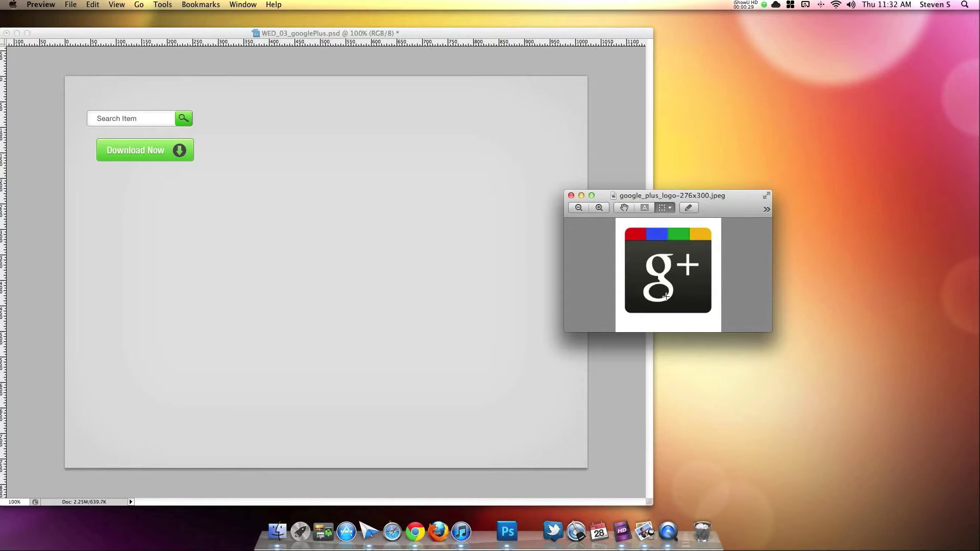
pyautogui.click(512, 347)
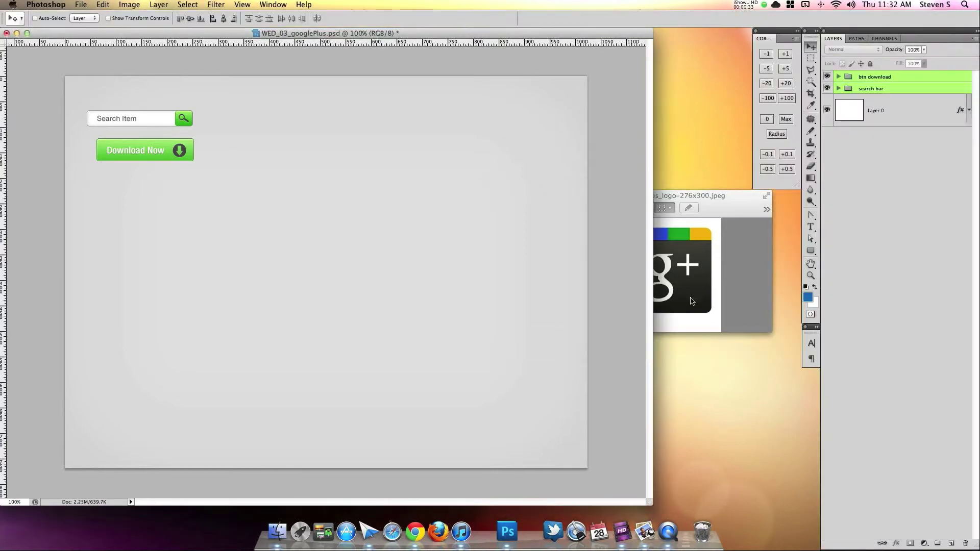
# Create a new layer above the btn download group and activate the Rounded Rectangle tool.
pyautogui.click(913, 76)
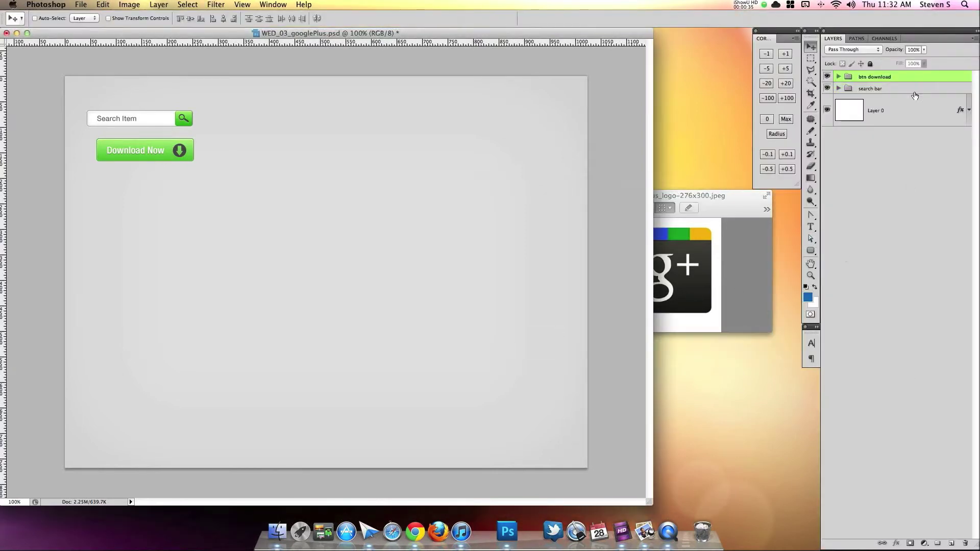
pyautogui.click(950, 543)
pyautogui.click(812, 250)
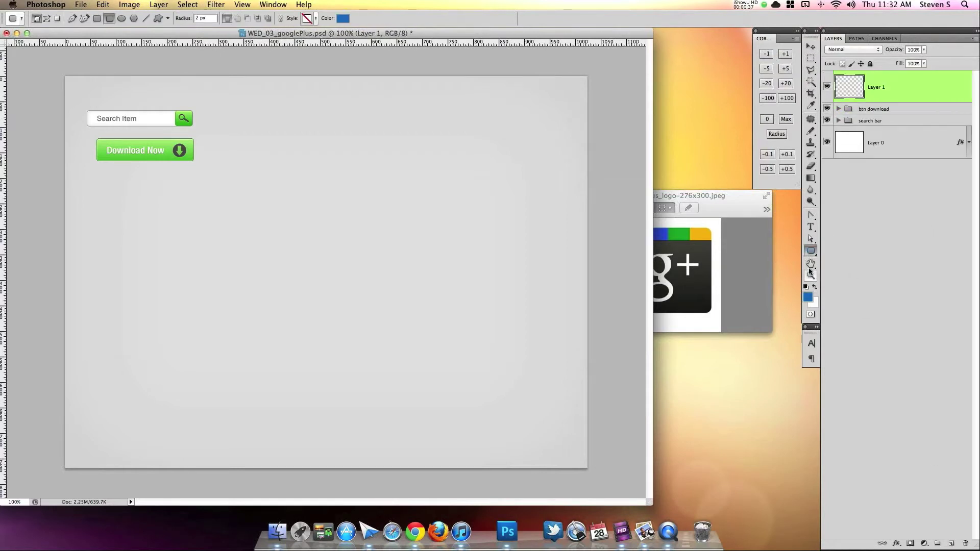
pyautogui.click(187, 17)
pyautogui.write('4')
pyautogui.moveTo(262, 195); pyautogui.dragTo(453, 363)
pyautogui.press('super+z')
pyautogui.moveTo(274, 178); pyautogui.dragTo(347, 247)
pyautogui.press('super+z')
# Draw a rounded square about 166 px wide with an 8 px corner radius near the middle of the canvas.
pyautogui.click(201, 17)
pyautogui.write('8')
pyautogui.moveTo(299, 202); pyautogui.dragTo(368, 275)
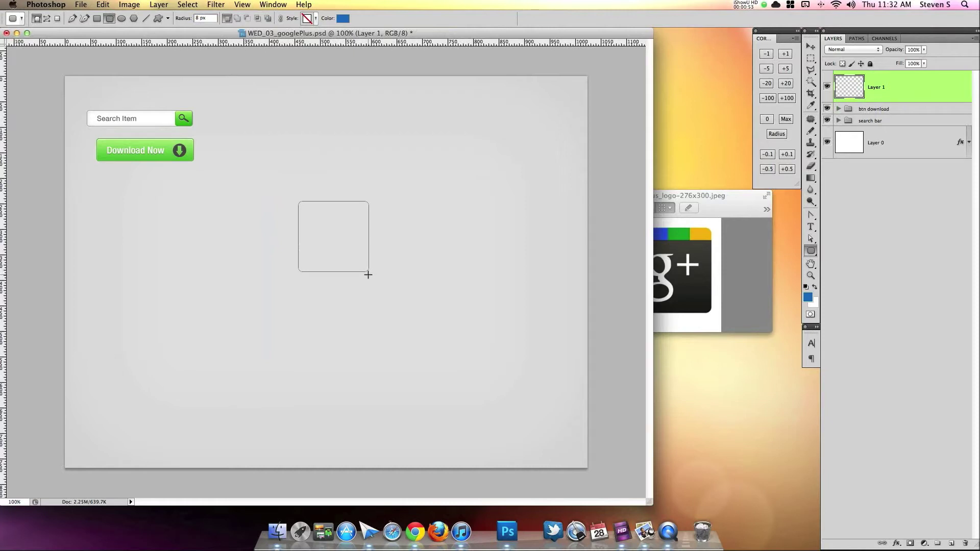
pyautogui.moveTo(368, 275)
pyautogui.mouseDown()
pyautogui.moveTo(319, 227)
pyautogui.moveTo(382, 285)
pyautogui.mouseUp()
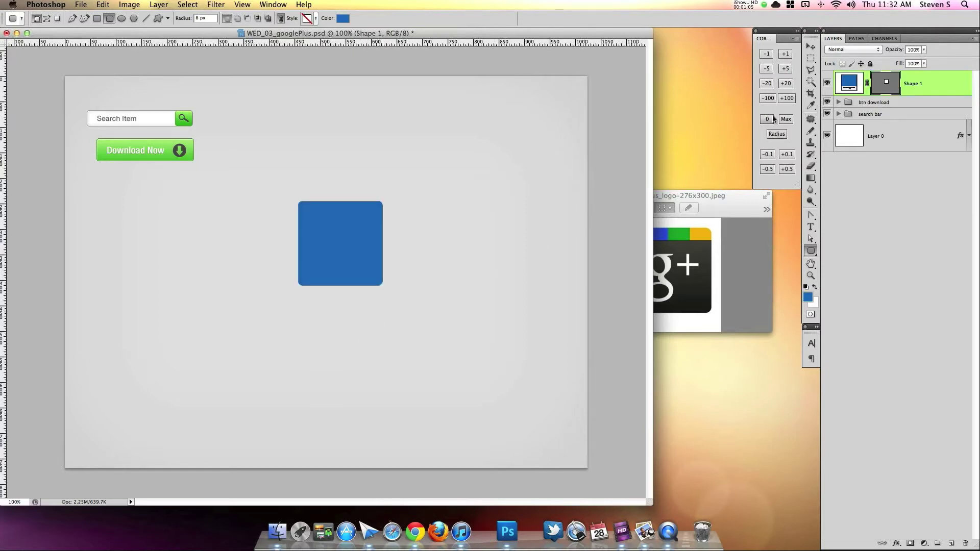
# Set the rounded square's fill colour to dark grey #292929.
pyautogui.doubleClick(851, 84)
pyautogui.moveTo(651, 361); pyautogui.dragTo(532, 396)
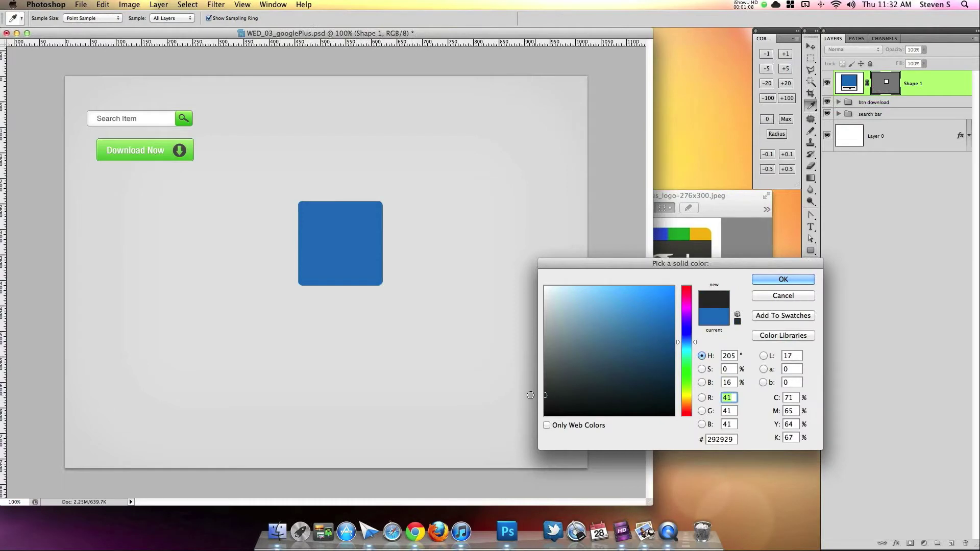
pyautogui.click(775, 279)
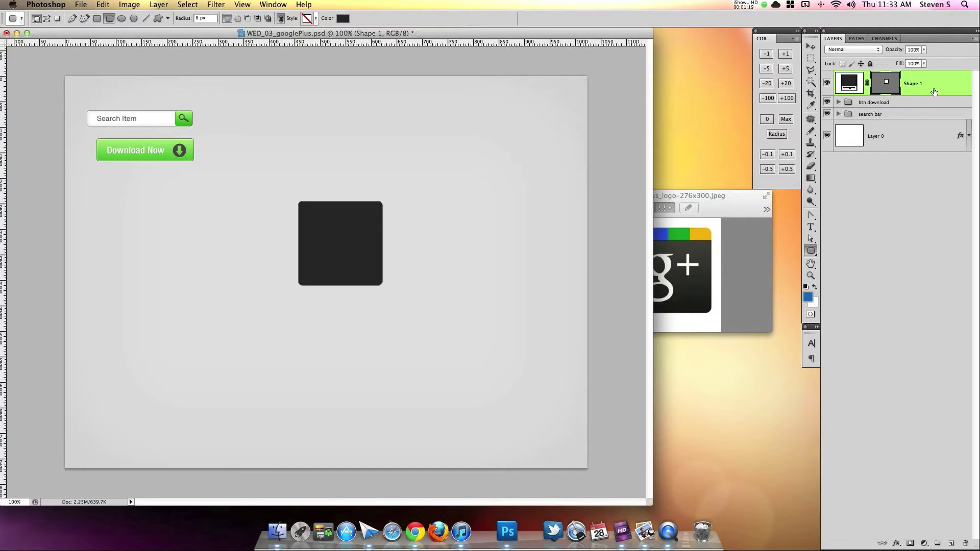
# Duplicate the dark square's shape layer and clip the copy to the original with a clipping mask.
pyautogui.press('super+j')
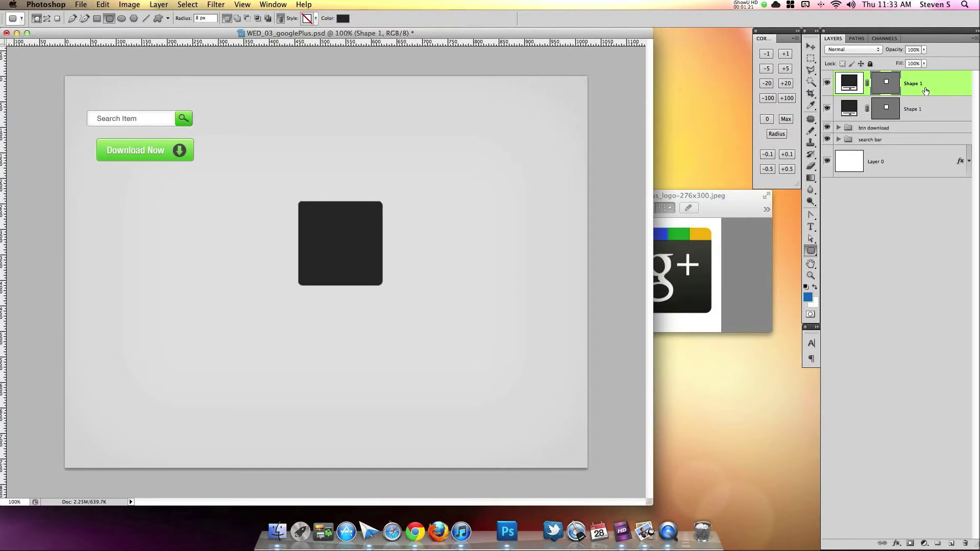
pyautogui.rightClick(925, 91)
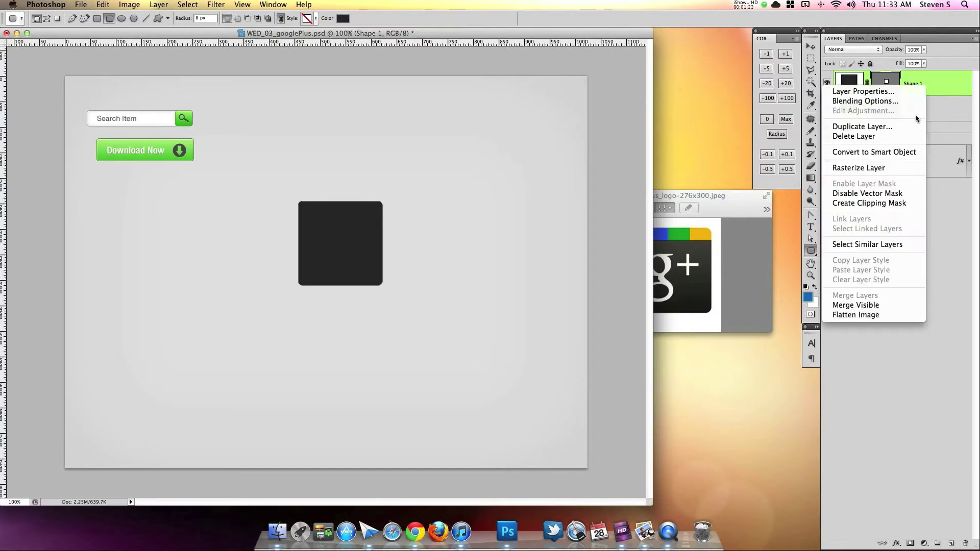
pyautogui.click(876, 203)
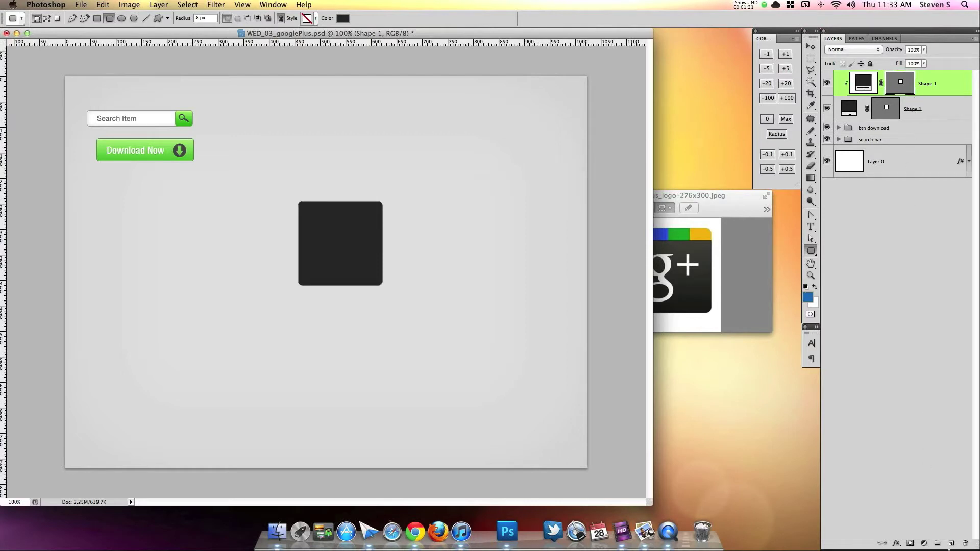
# Draw a rectangle about 235 by 55 px over the square's top edge on a new layer and clip it to the square.
pyautogui.click(950, 542)
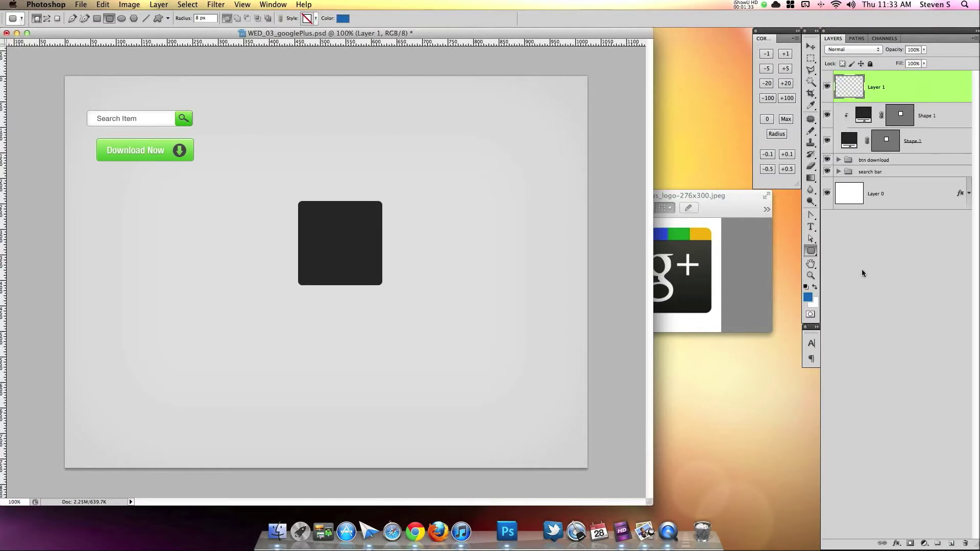
pyautogui.moveTo(810, 254); pyautogui.dragTo(842, 250)
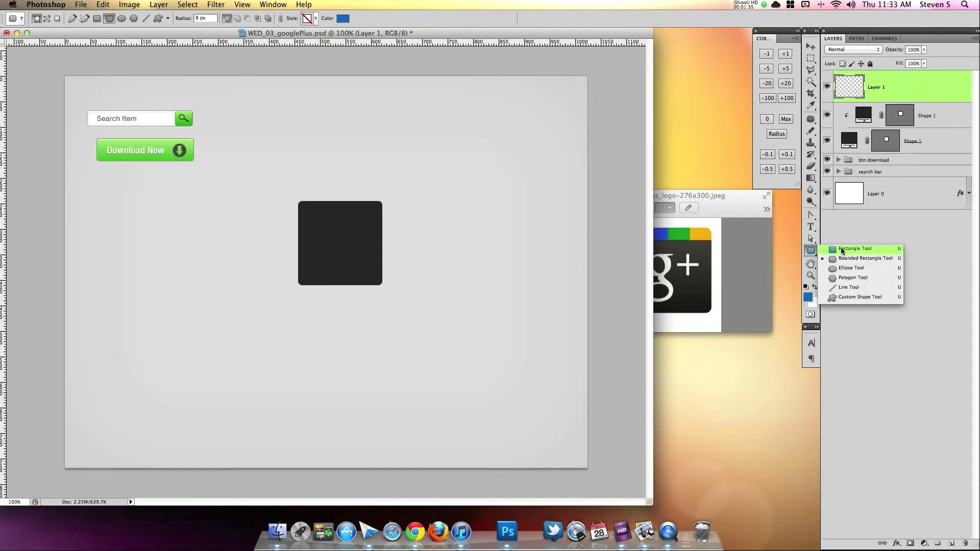
pyautogui.click(842, 249)
pyautogui.moveTo(287, 190); pyautogui.dragTo(407, 217)
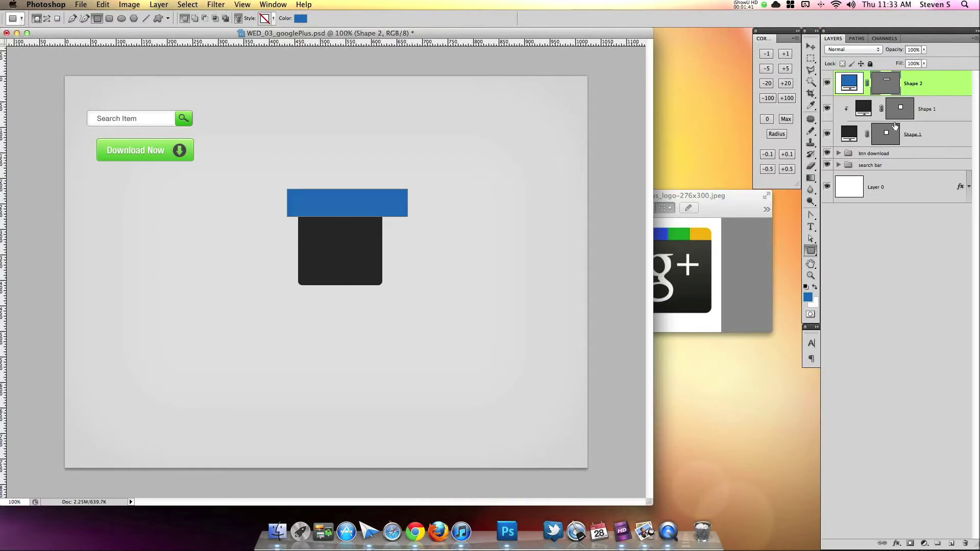
pyautogui.rightClick(927, 84)
pyautogui.click(869, 195)
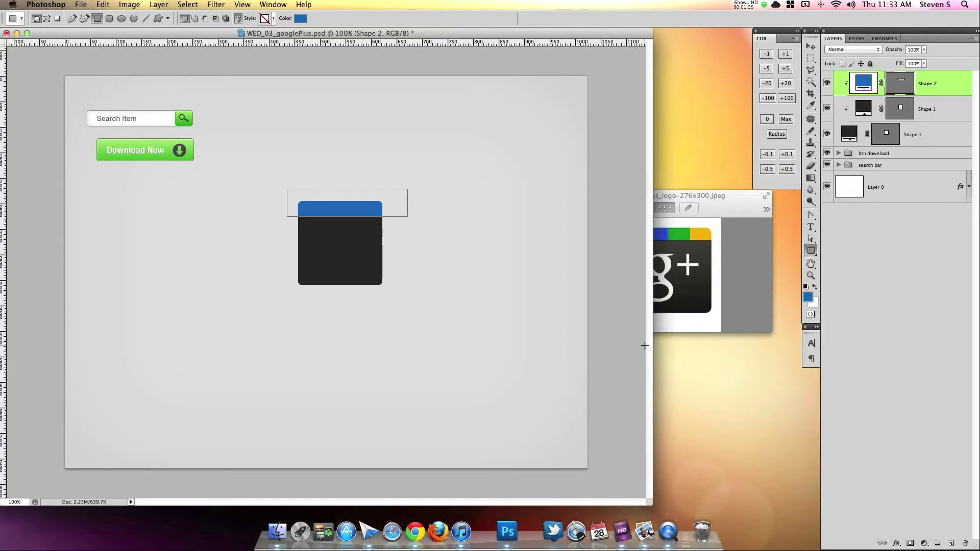
# Recolour the clipped bar across the top of the square to a deeper royal blue, using the reference logo as a guide.
pyautogui.press('super+plus')
pyautogui.press('super+plus')
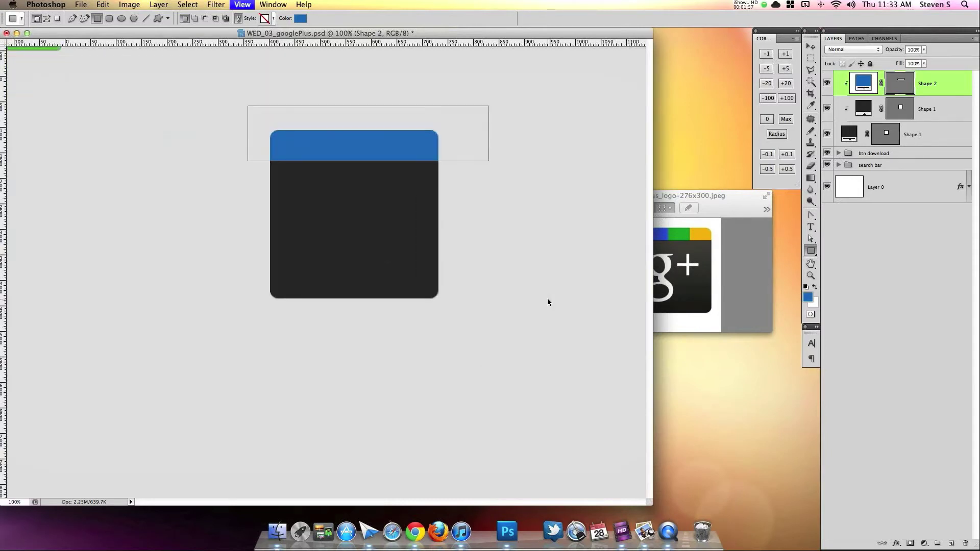
pyautogui.moveTo(545, 230); pyautogui.dragTo(527, 344)
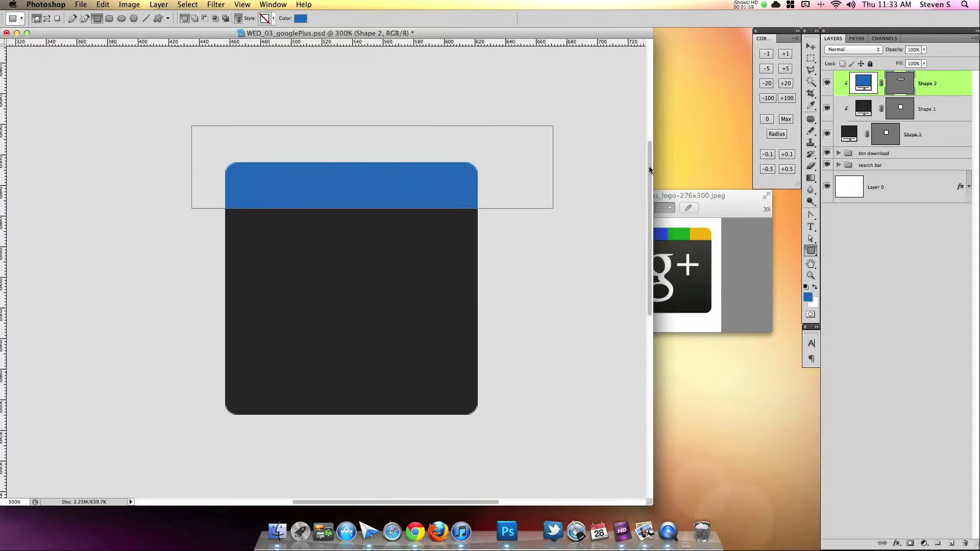
pyautogui.moveTo(716, 196); pyautogui.dragTo(734, 196)
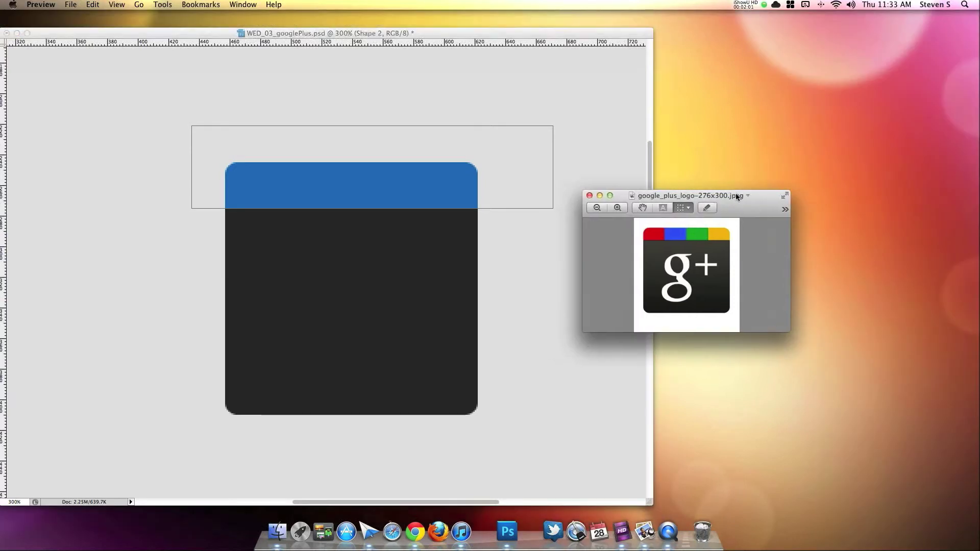
pyautogui.click(419, 215)
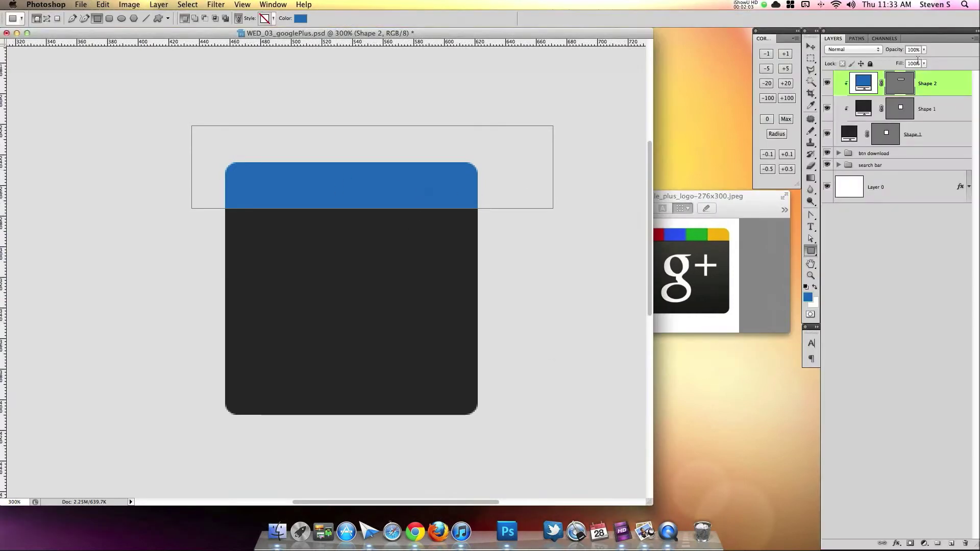
pyautogui.doubleClick(862, 86)
pyautogui.moveTo(653, 263); pyautogui.dragTo(578, 305)
pyautogui.moveTo(448, 236); pyautogui.dragTo(677, 232)
pyautogui.hscroll(-5, 363, 486)
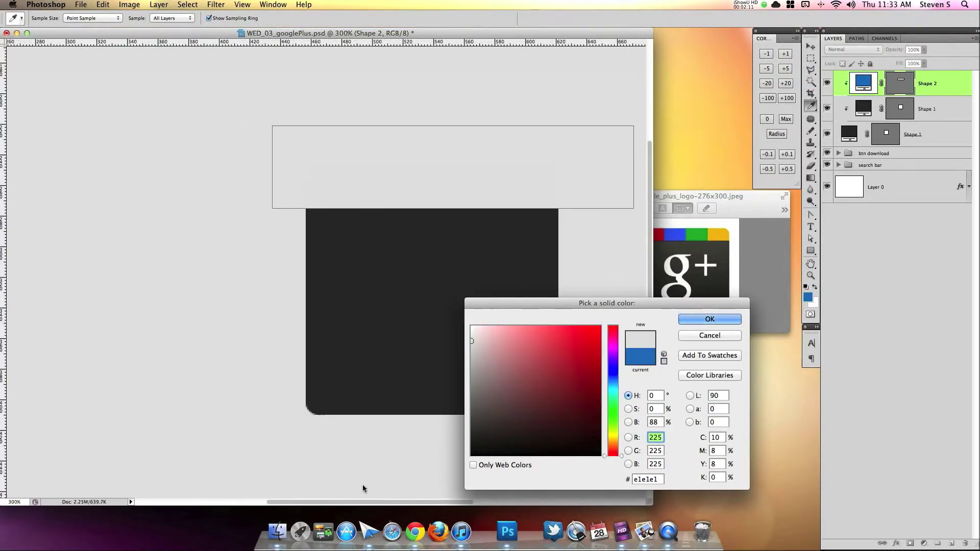
pyautogui.click(612, 376)
pyautogui.click(575, 362)
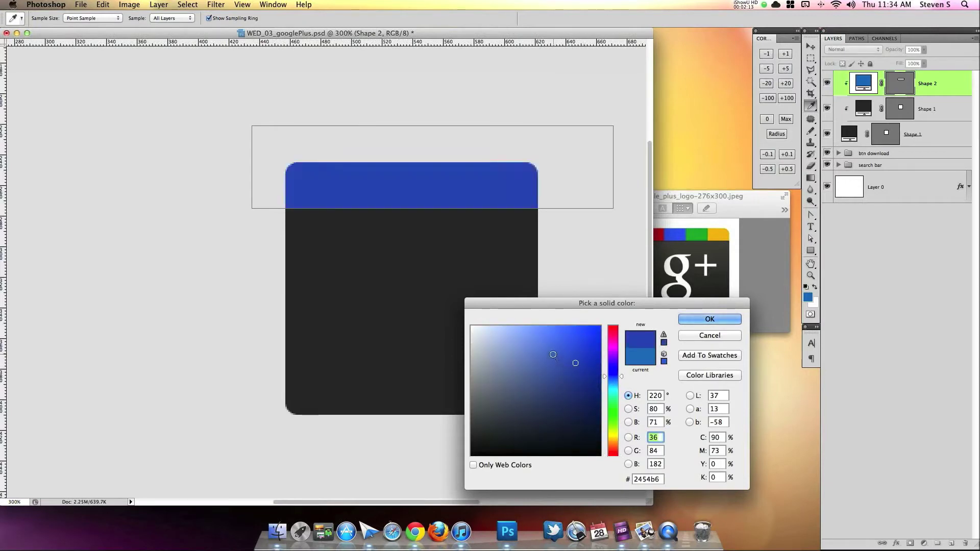
pyautogui.click(712, 319)
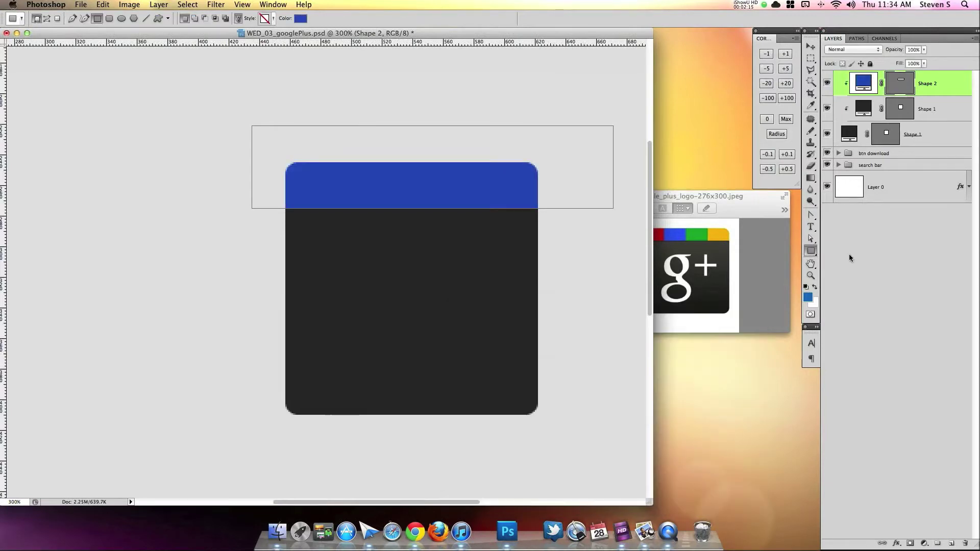
# Create a new layer above the blue bar and measure the width of the dark square.
pyautogui.click(951, 543)
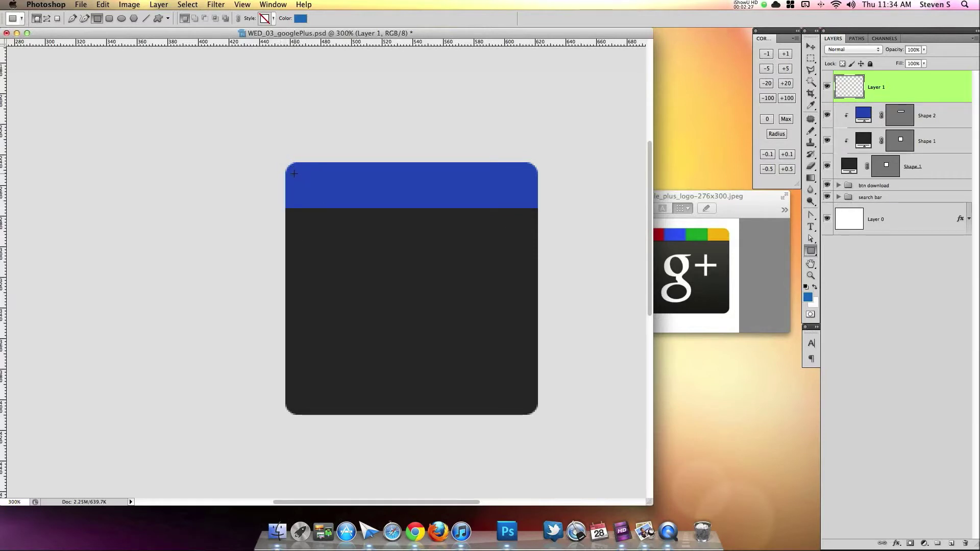
pyautogui.hotkey('ctrl', '-')
pyautogui.hotkey('ctrl', '-')
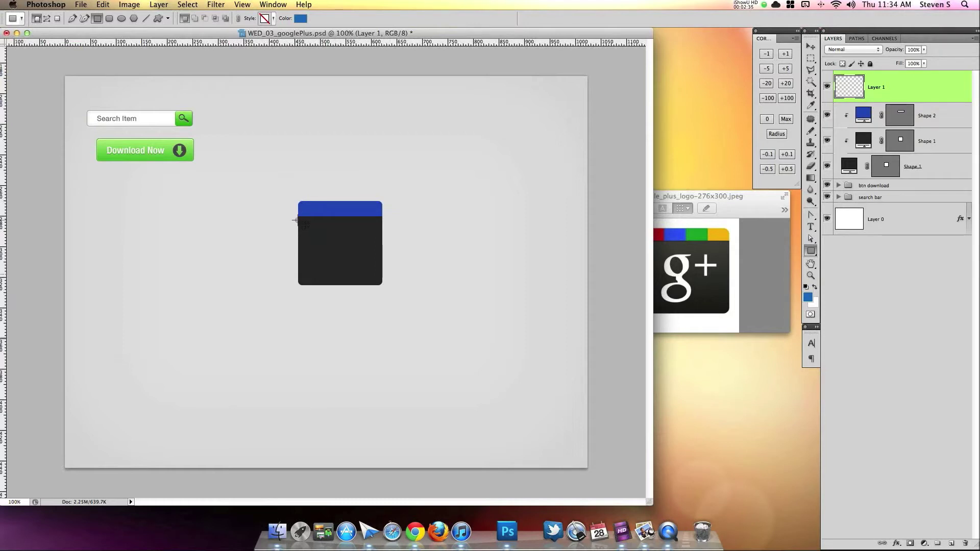
pyautogui.moveTo(298, 220); pyautogui.dragTo(383, 250)
# Bring the reference logo window forward to view its coloured stripes and shift it slightly beside the canvas.
pyautogui.click(729, 196)
pyautogui.click(742, 192)
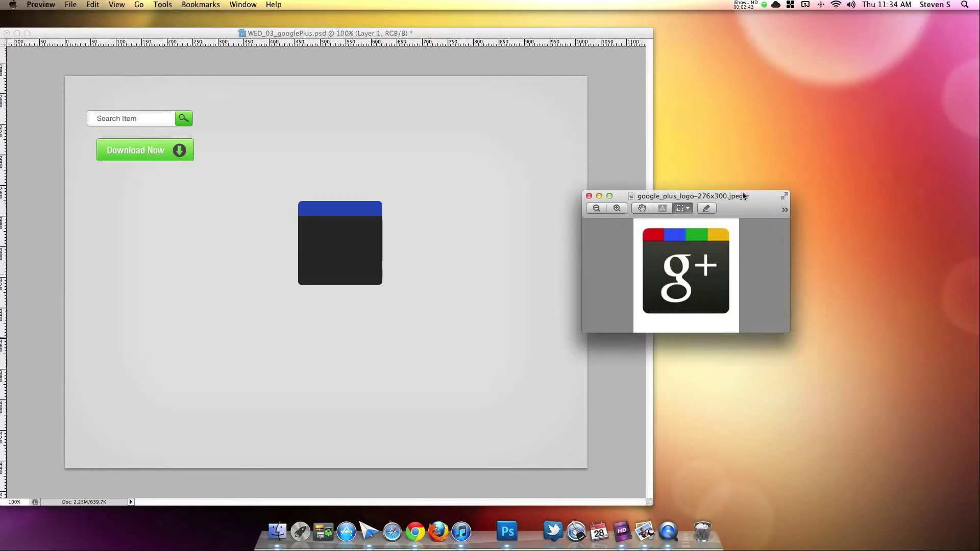
pyautogui.moveTo(741, 192); pyautogui.dragTo(723, 186)
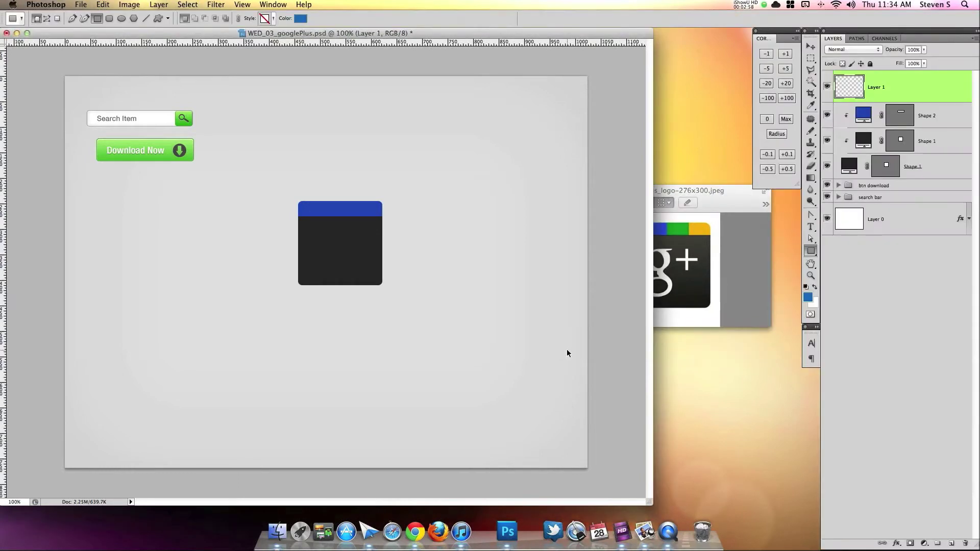
# Open Calculator, divide the square's width of 166 by 4 to find the stripe width, and return to Photoshop.
pyautogui.press('super+space')
pyautogui.write('cal')
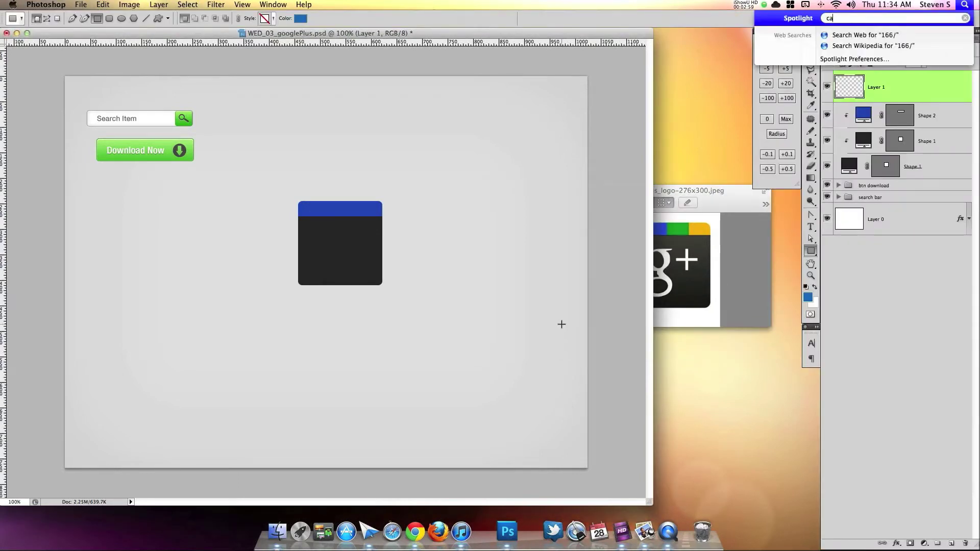
pyautogui.click(849, 73)
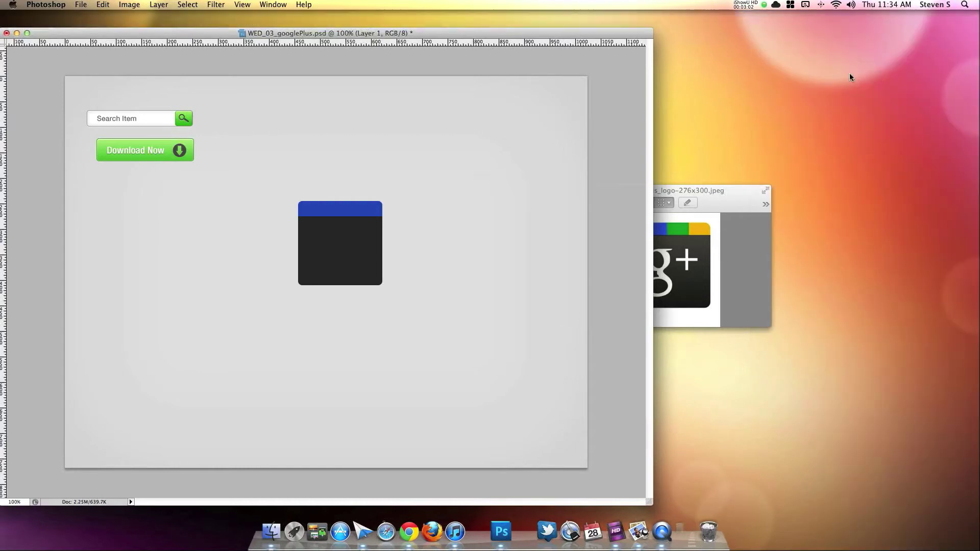
pyautogui.press('1')
pyautogui.doubleClick(265, 382)
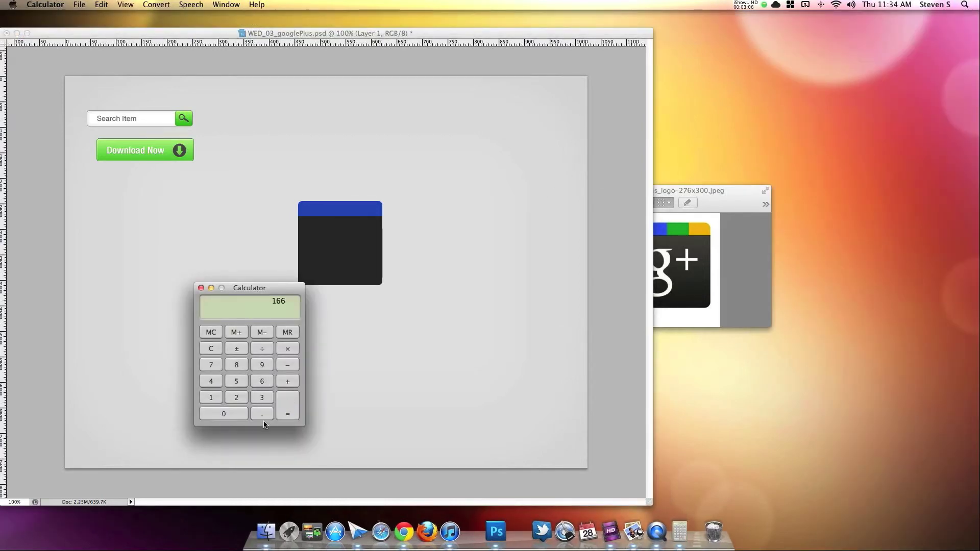
pyautogui.click(259, 351)
pyautogui.click(210, 380)
pyautogui.click(293, 403)
pyautogui.moveTo(271, 290); pyautogui.dragTo(321, 253)
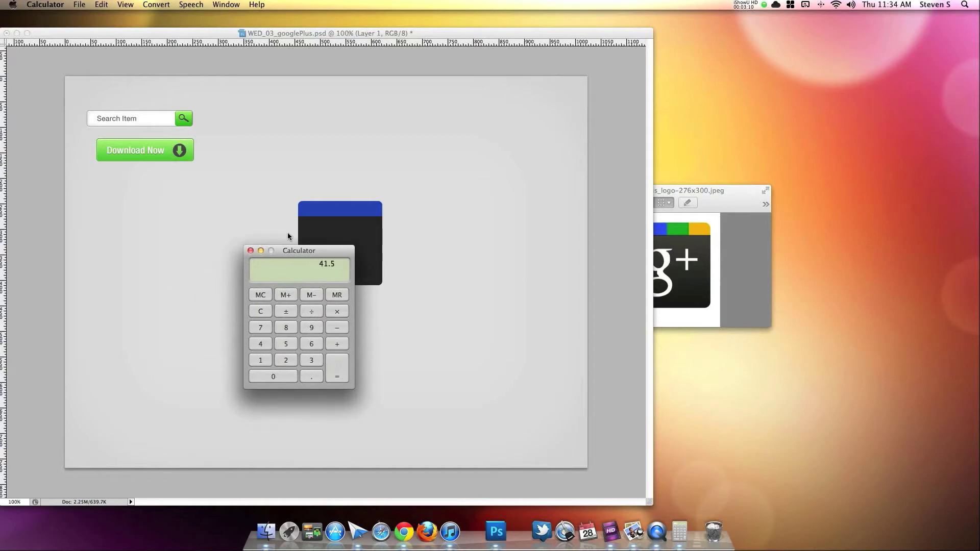
pyautogui.click(250, 250)
pyautogui.click(380, 155)
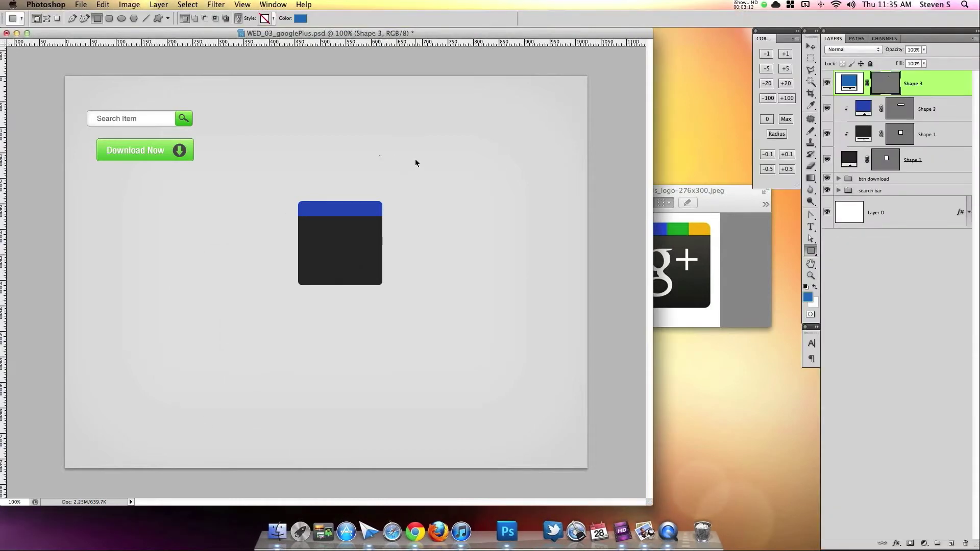
pyautogui.press('super+z')
# Create a new document 41 pixels wide and 41 pixels high with a white background.
pyautogui.press('super+n')
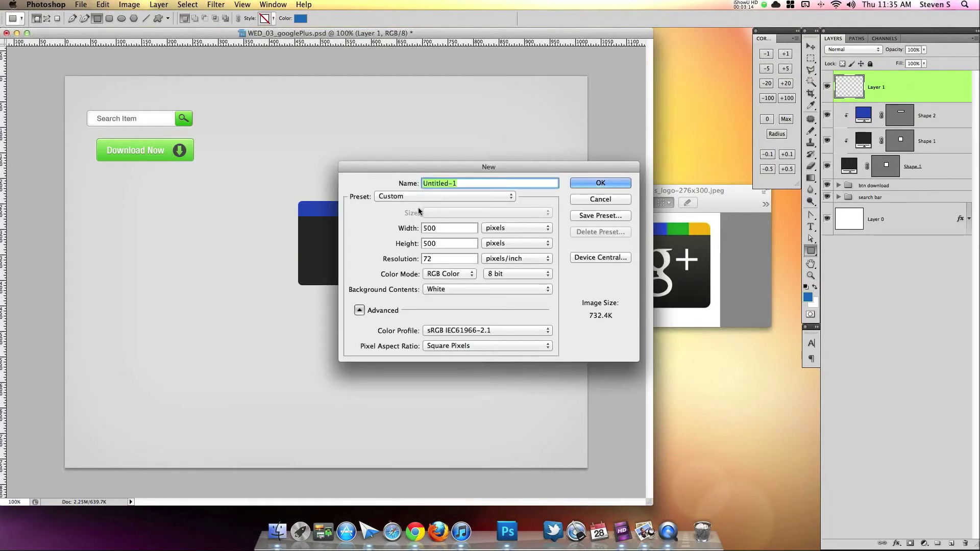
pyautogui.doubleClick(430, 225)
pyautogui.write('41')
pyautogui.press('Tab')
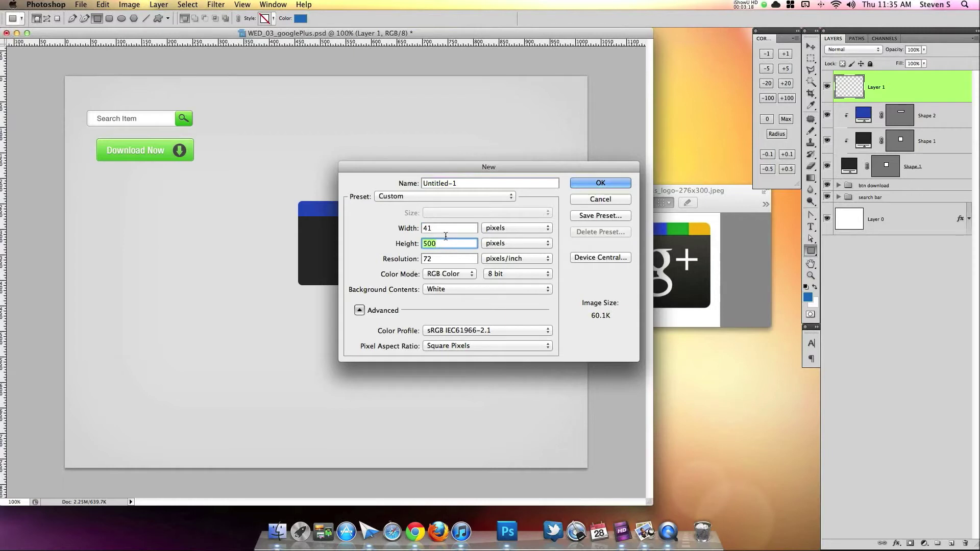
pyautogui.write('41')
pyautogui.click(598, 185)
# Copy the white 41 px square into the icon document and line up four copies side by side across the blue bar.
pyautogui.moveTo(50, 45); pyautogui.dragTo(669, 121)
pyautogui.click(812, 46)
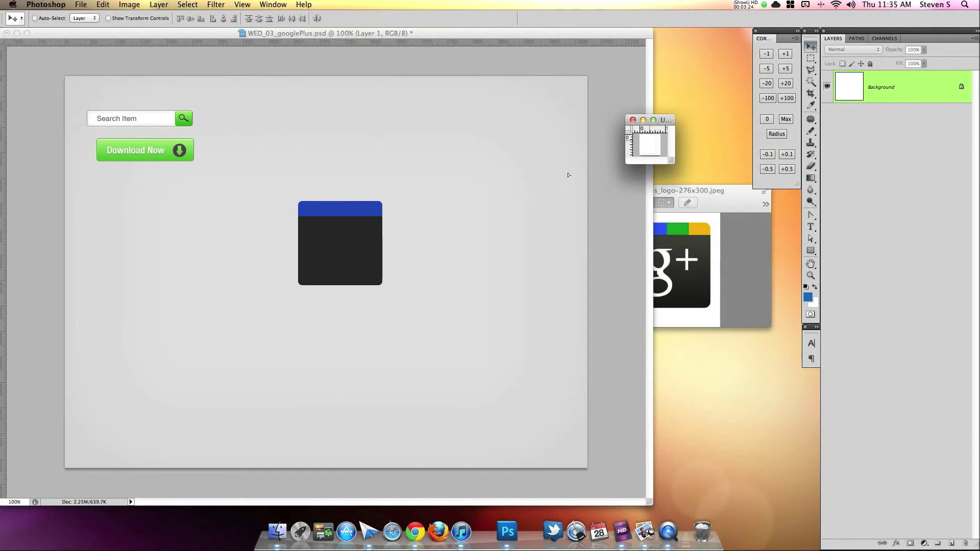
pyautogui.moveTo(346, 216); pyautogui.dragTo(370, 213)
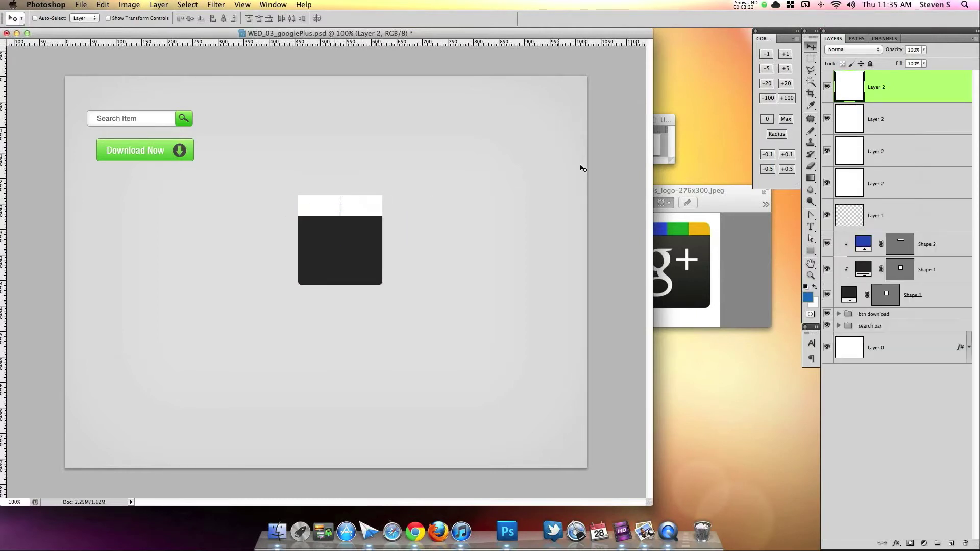
# Select the four white square layers and distribute them evenly in the horizontal direction across the blue bar.
pyautogui.keyDown('shift'); pyautogui.click(861, 176); pyautogui.keyUp('shift')
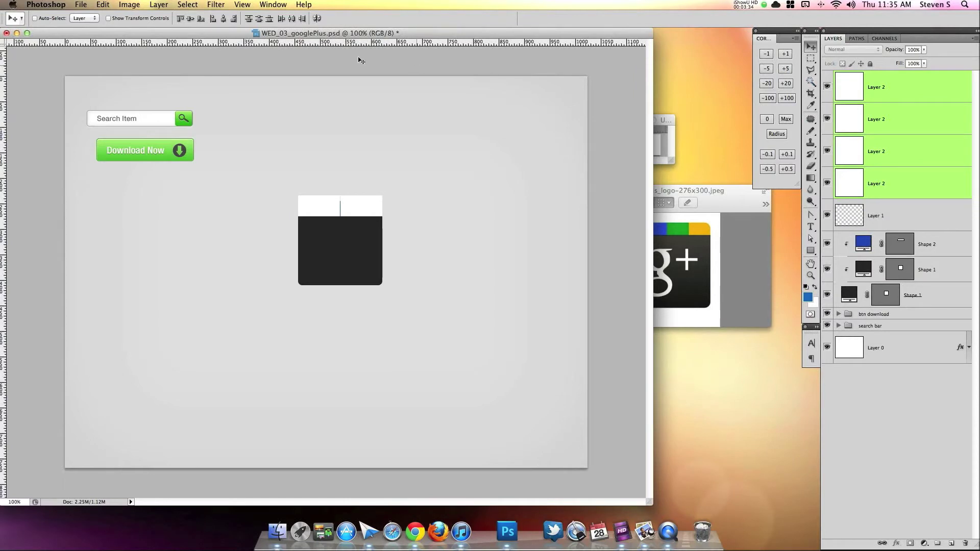
pyautogui.click(290, 20)
pyautogui.press('super+plus')
pyautogui.press('super+plus')
pyautogui.press('super+plus')
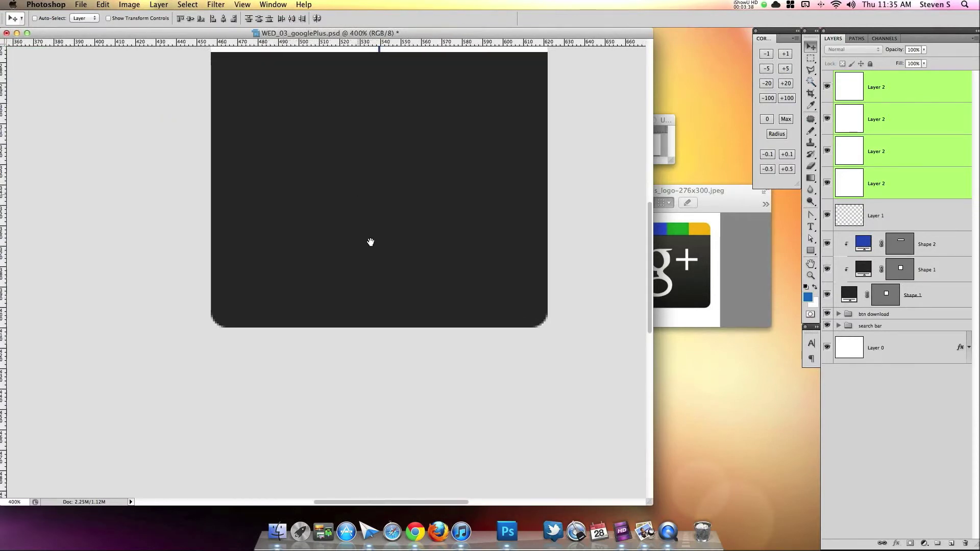
pyautogui.scroll(5, 370, 241)
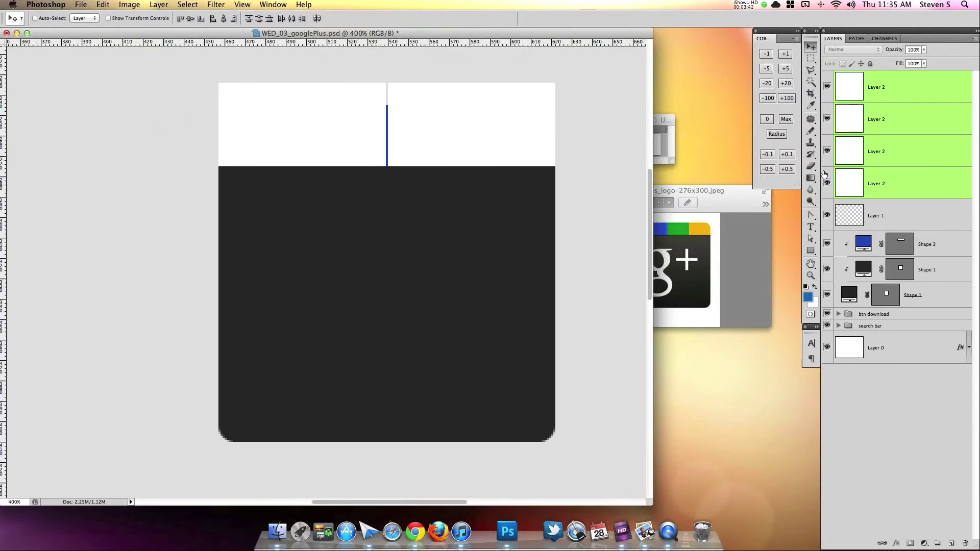
# Place a vertical guide on the right edge of the leftmost white square and leave all four squares hidden.
pyautogui.moveTo(827, 182); pyautogui.dragTo(827, 87)
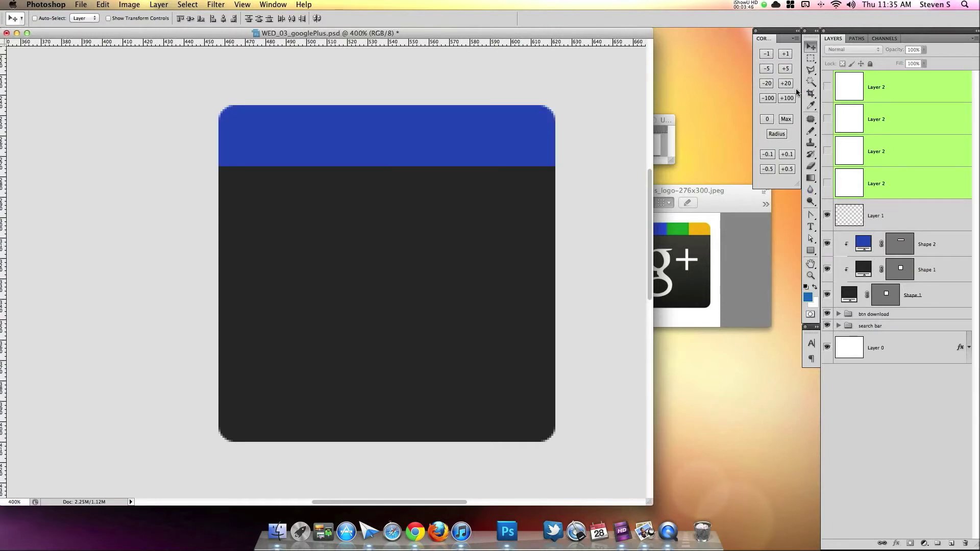
pyautogui.click(827, 184)
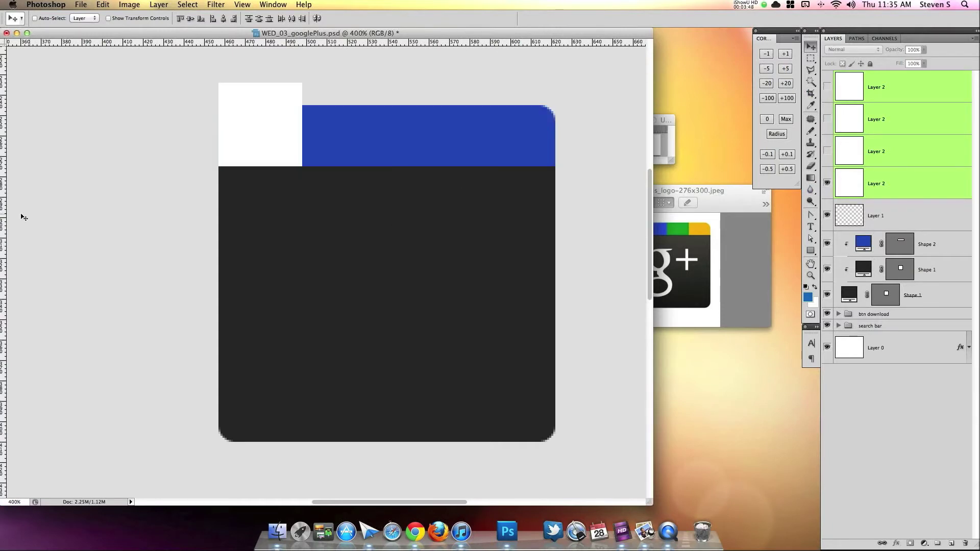
pyautogui.moveTo(3, 214); pyautogui.dragTo(302, 206)
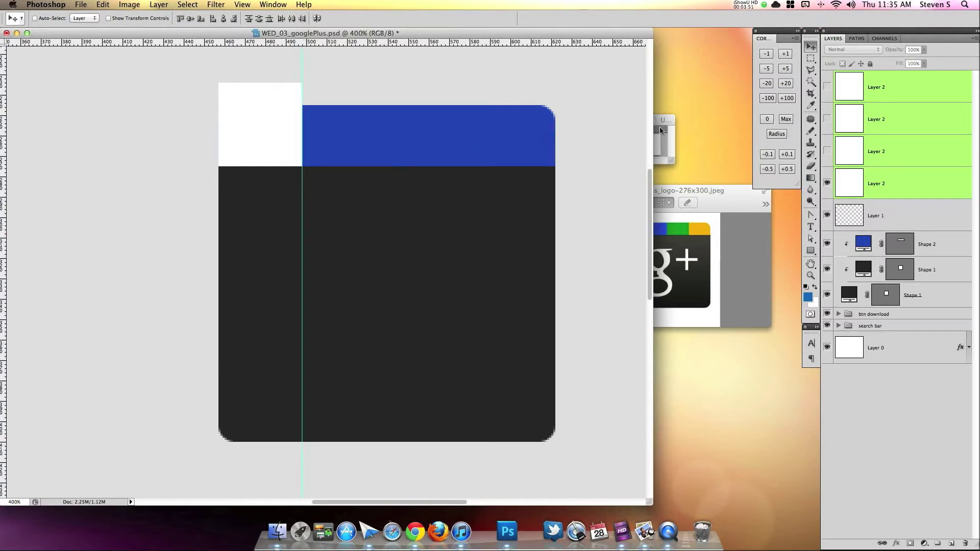
pyautogui.click(827, 184)
# Draw a rectangle shape over the blue bar's first quarter, ending at the guide, and align its left edge with the dark square's.
pyautogui.click(883, 214)
pyautogui.click(810, 250)
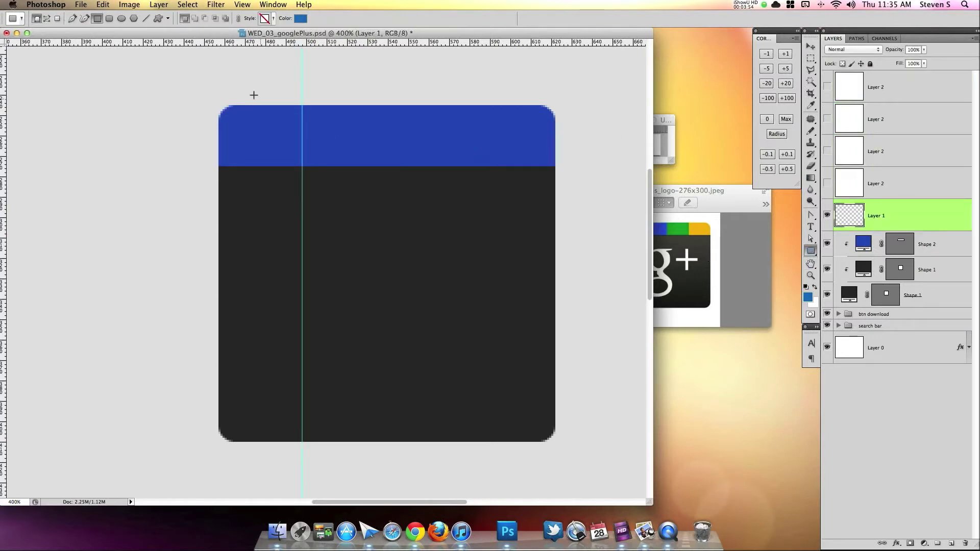
pyautogui.moveTo(225, 120); pyautogui.dragTo(302, 166)
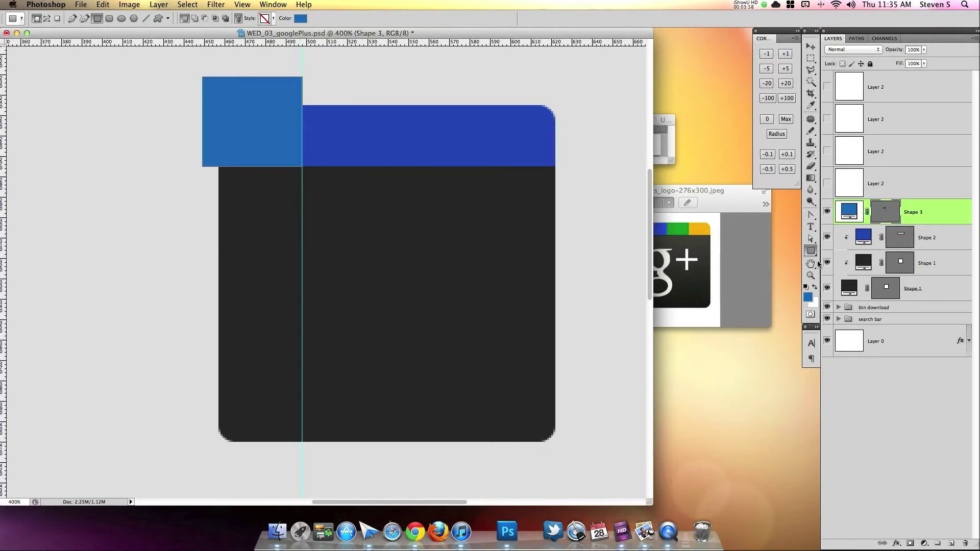
pyautogui.click(810, 238)
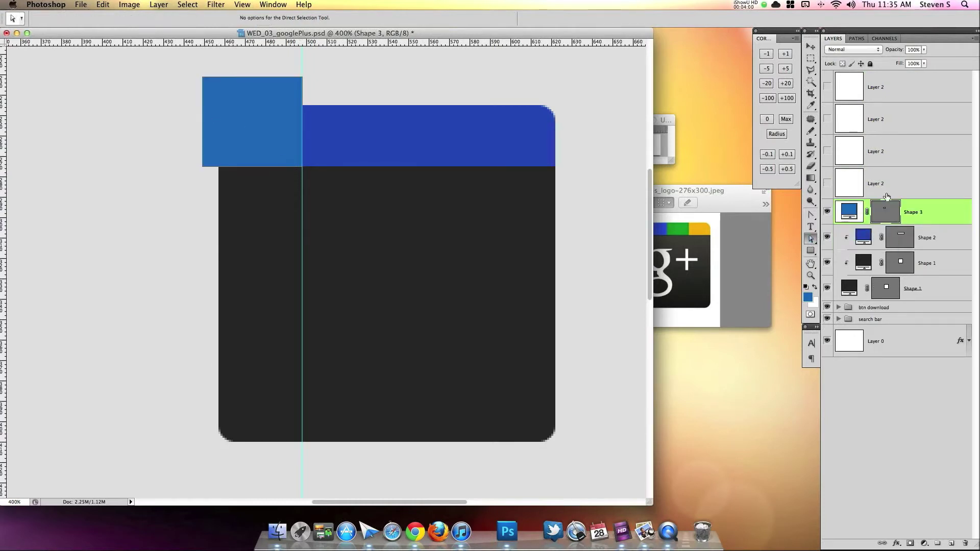
pyautogui.moveTo(170, 54); pyautogui.dragTo(220, 167)
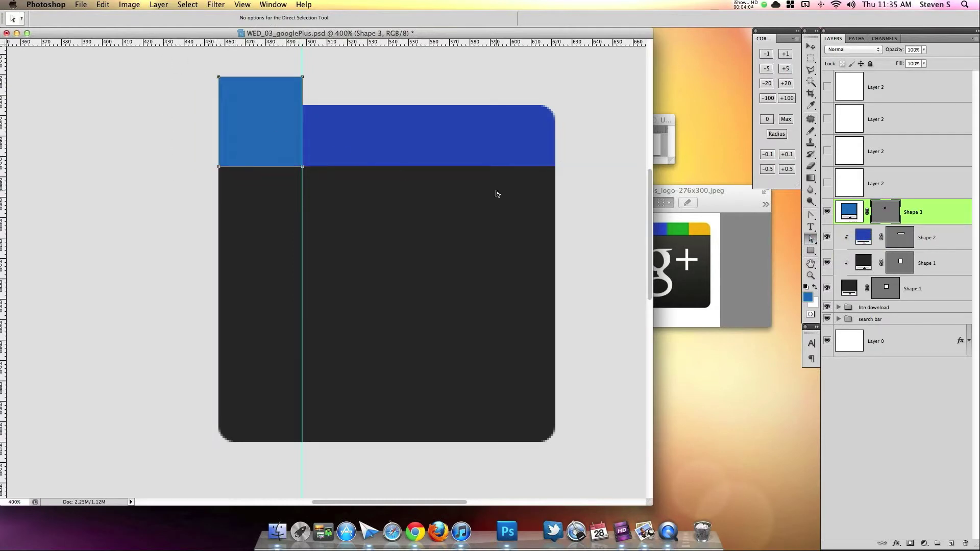
# Clip the new stripe to the rounded square and recolour it red, #b8350d.
pyautogui.rightClick(929, 213)
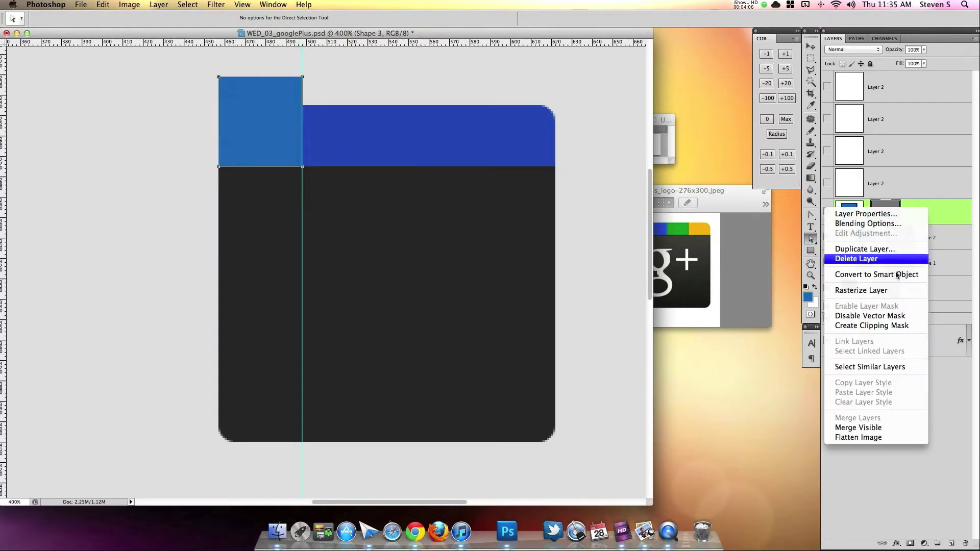
pyautogui.click(876, 327)
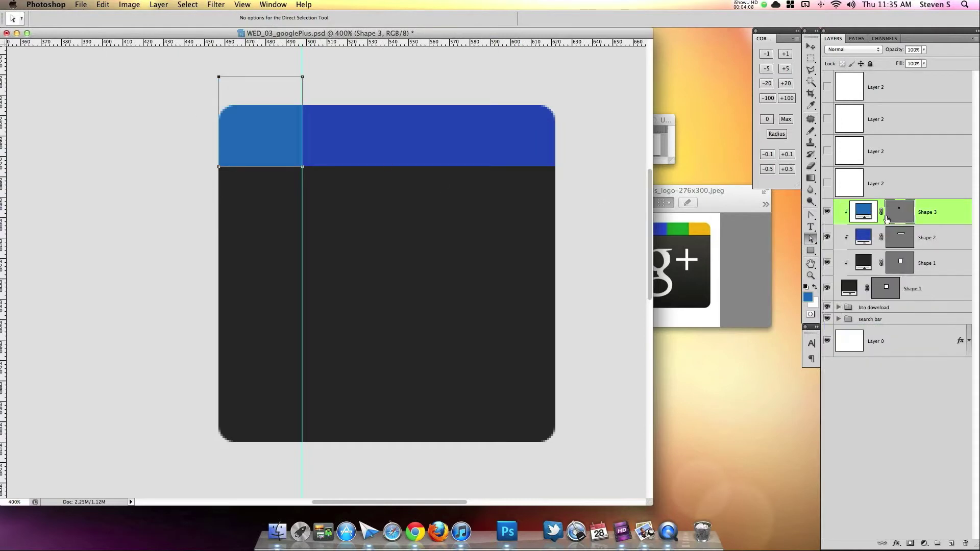
pyautogui.doubleClick(866, 219)
pyautogui.moveTo(610, 370); pyautogui.dragTo(614, 451)
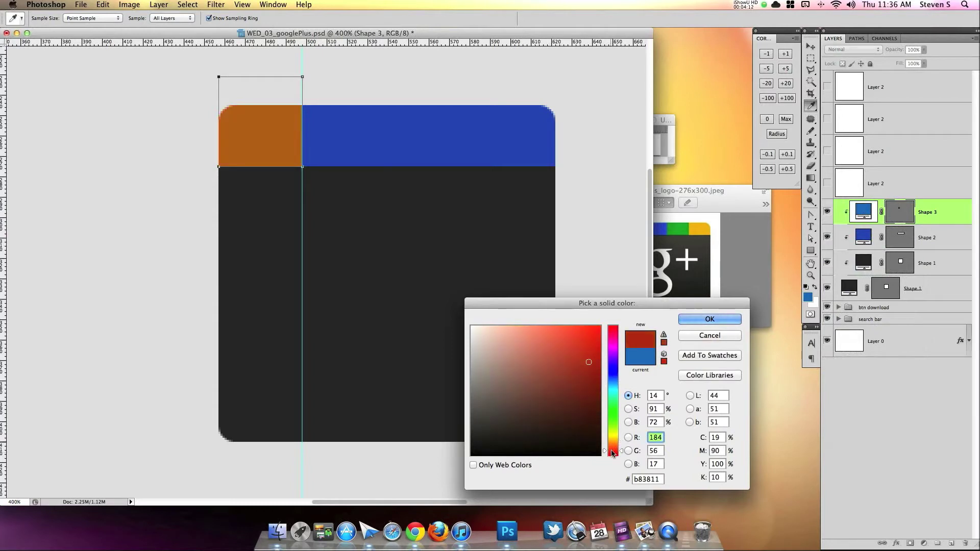
pyautogui.click(593, 339)
pyautogui.click(591, 362)
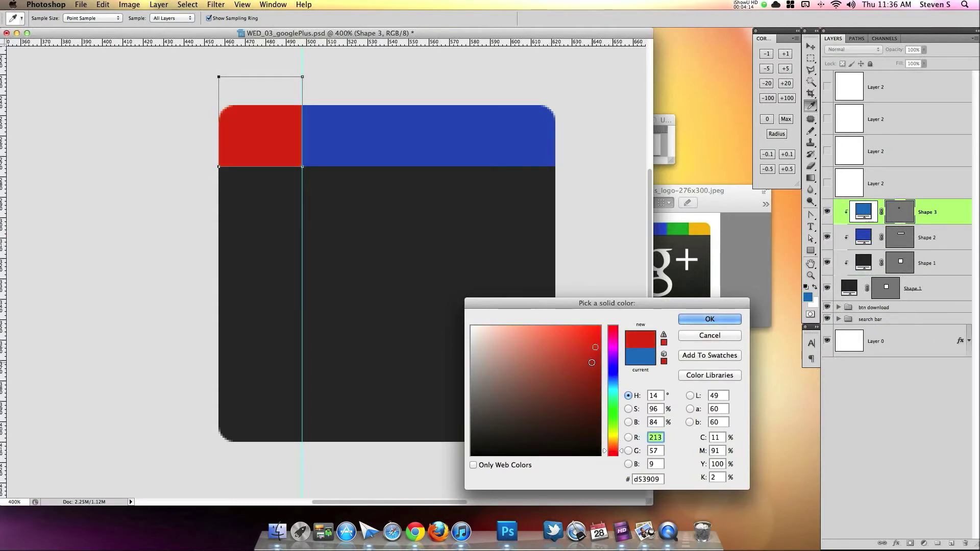
pyautogui.click(710, 319)
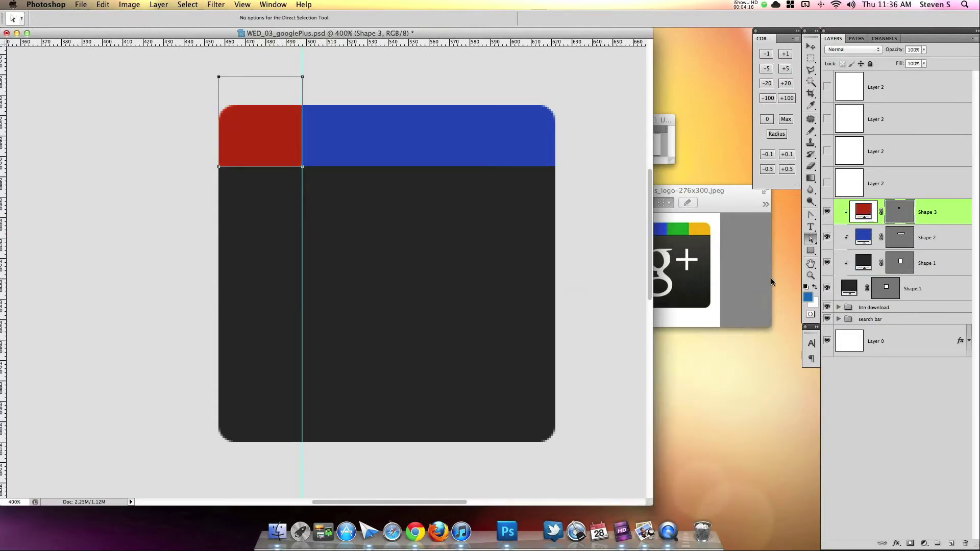
# Copy the red stripe over to the bar's third quarter and delete the intermediate copy covering the second quarter.
pyautogui.click(810, 46)
pyautogui.moveTo(279, 145); pyautogui.dragTo(367, 141)
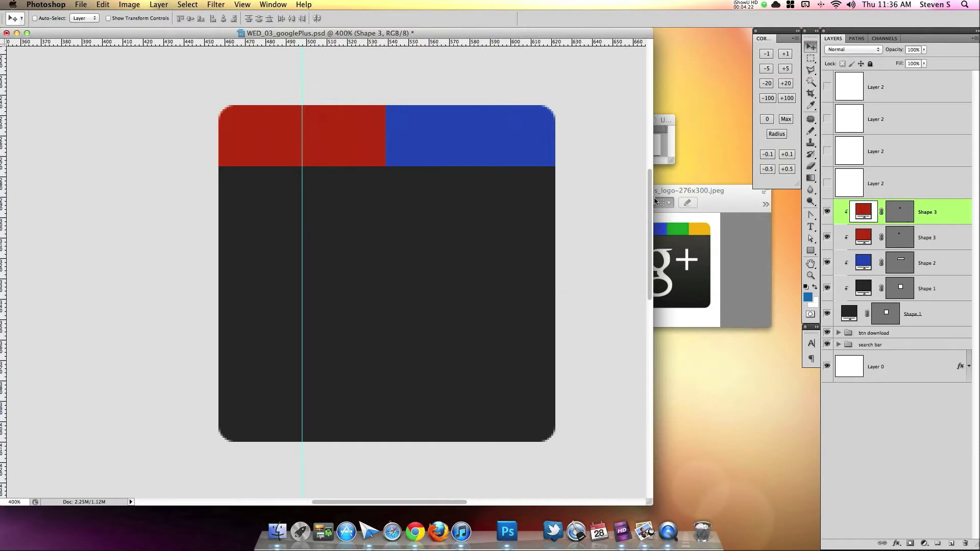
pyautogui.moveTo(352, 143); pyautogui.dragTo(441, 148)
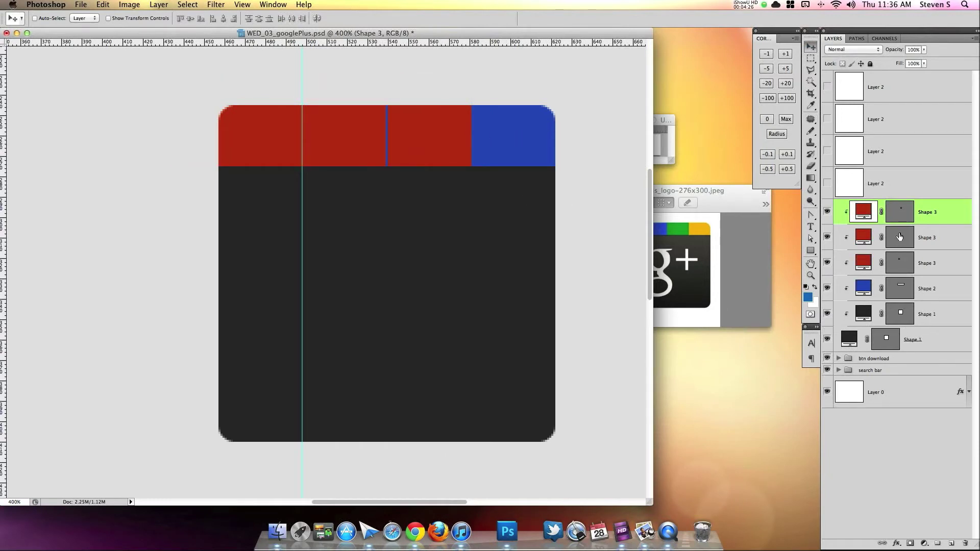
pyautogui.moveTo(960, 240); pyautogui.dragTo(963, 544)
# Recolour the stripe in the third quarter green, #70c437.
pyautogui.doubleClick(864, 210)
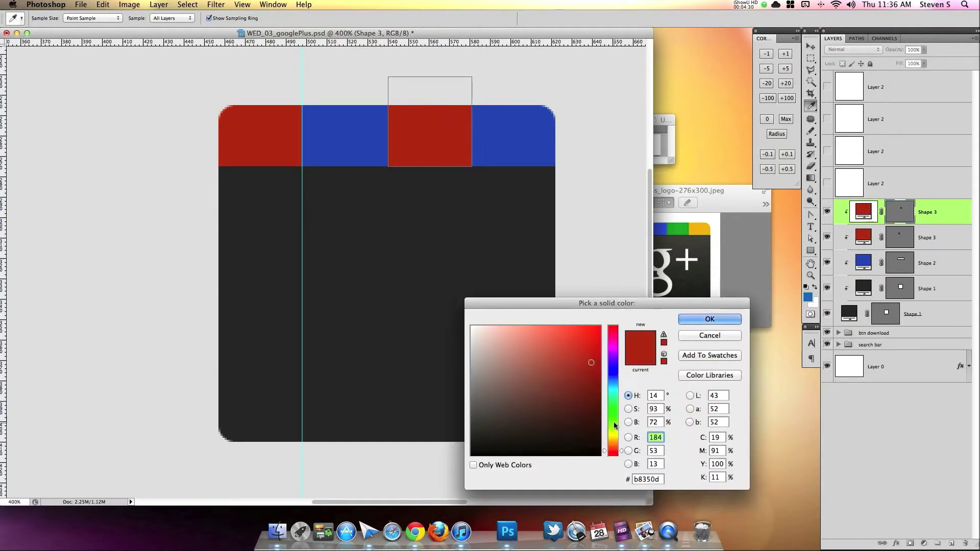
pyautogui.click(612, 422)
pyautogui.click(561, 370)
pyautogui.moveTo(561, 370); pyautogui.dragTo(565, 356)
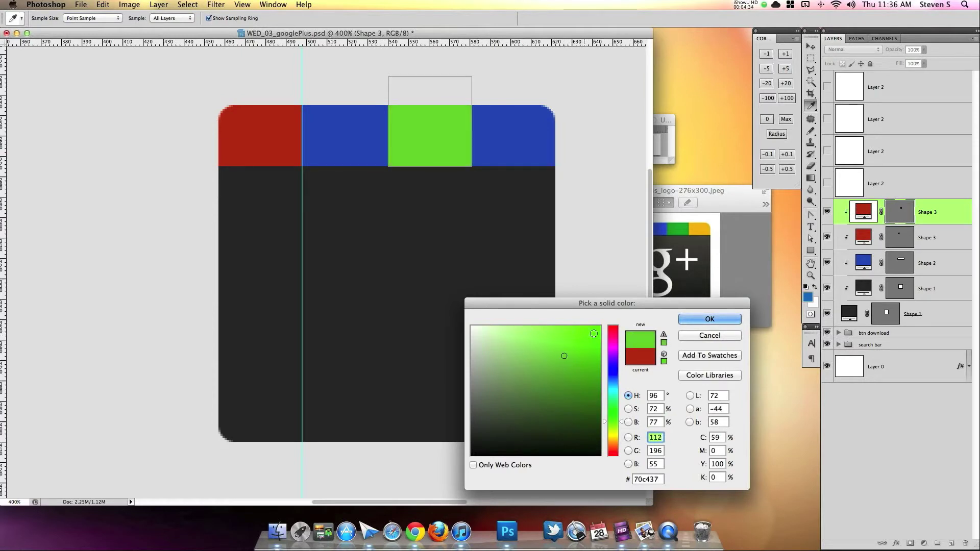
pyautogui.press('Return')
# Copy the green stripe to the bar's last quarter and recolour the copy yellow, #efd317.
pyautogui.press('v')
pyautogui.moveTo(446, 142); pyautogui.dragTo(533, 139)
pyautogui.doubleClick(860, 211)
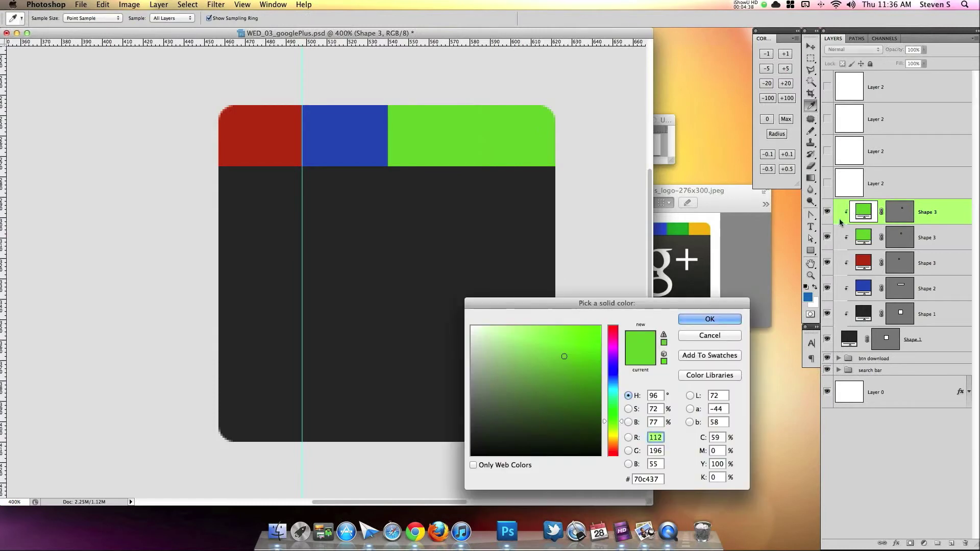
pyautogui.click(612, 437)
pyautogui.click(593, 346)
pyautogui.click(588, 329)
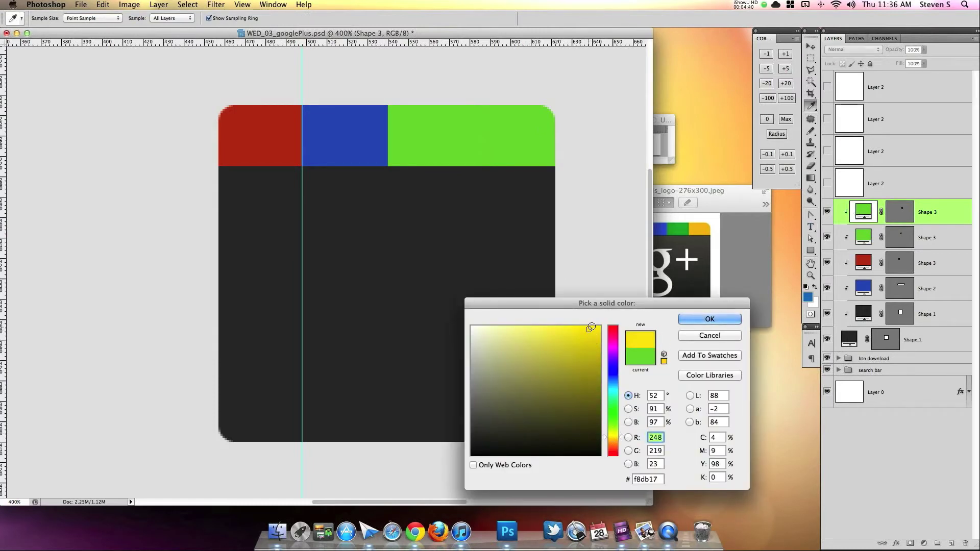
pyautogui.click(588, 337)
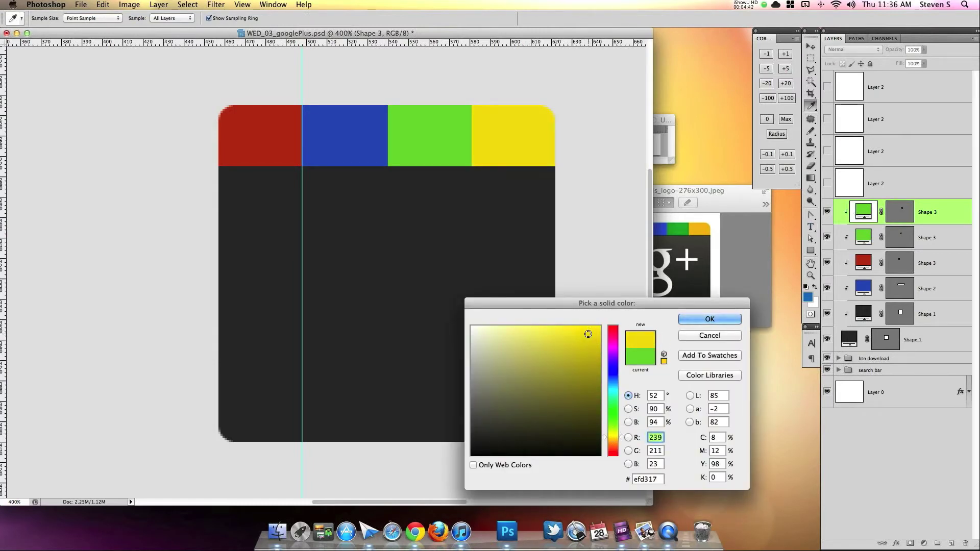
pyautogui.click(709, 319)
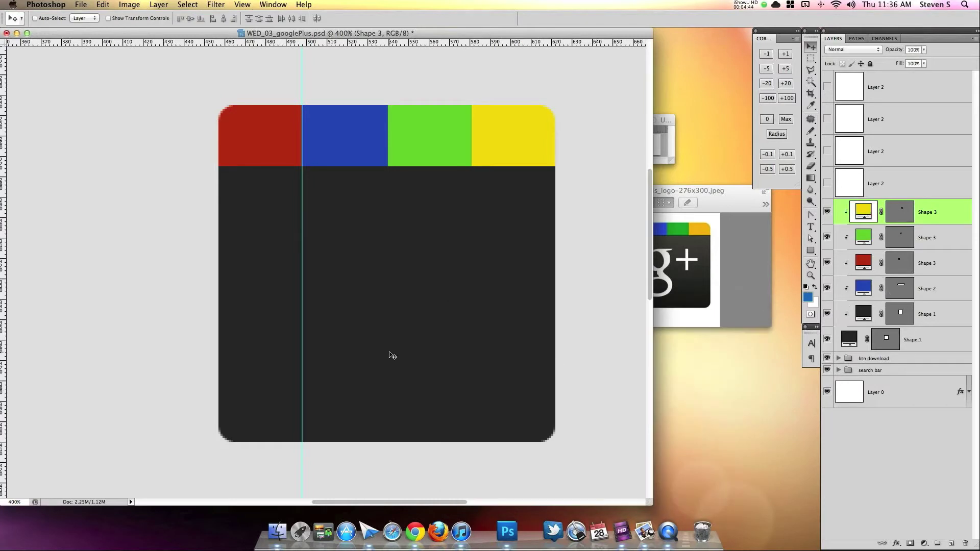
# Add a new layer above the dark square's clipped shape and draw a 1 px horizontal line across it just below the stripes.
pyautogui.press('super+minus')
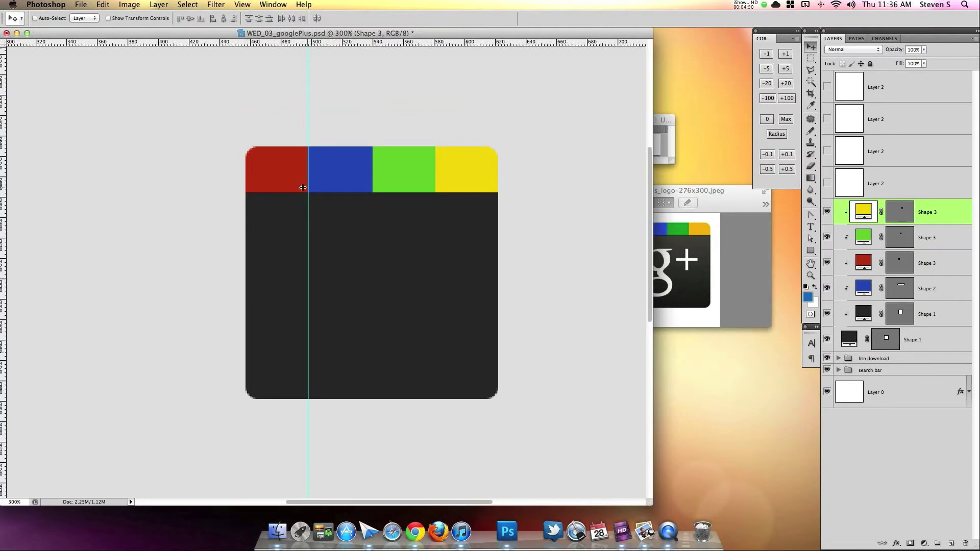
pyautogui.click(950, 323)
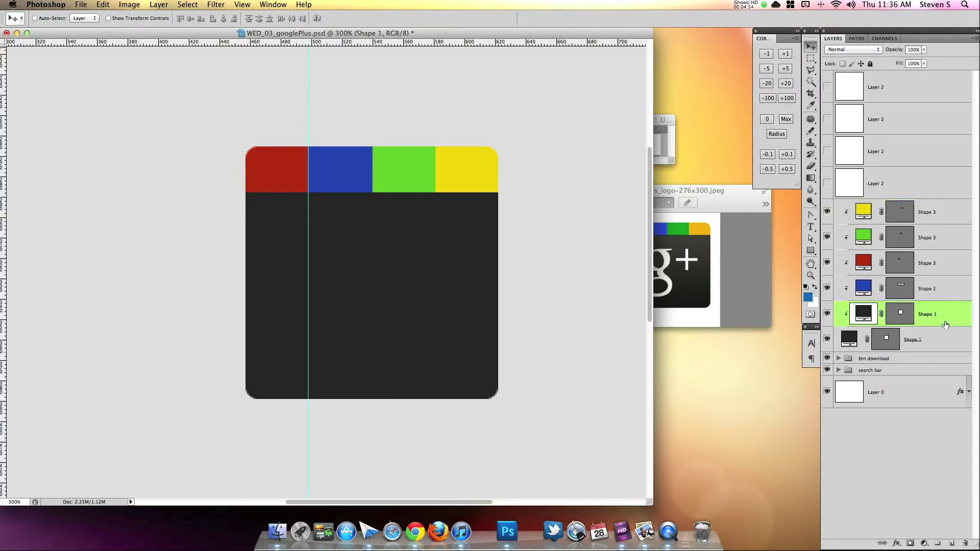
pyautogui.click(950, 544)
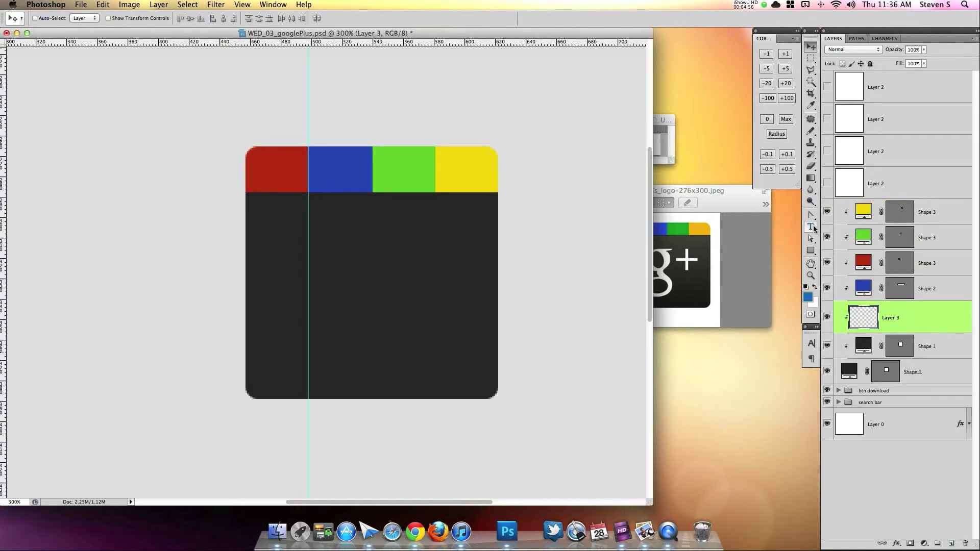
pyautogui.press('super+plus')
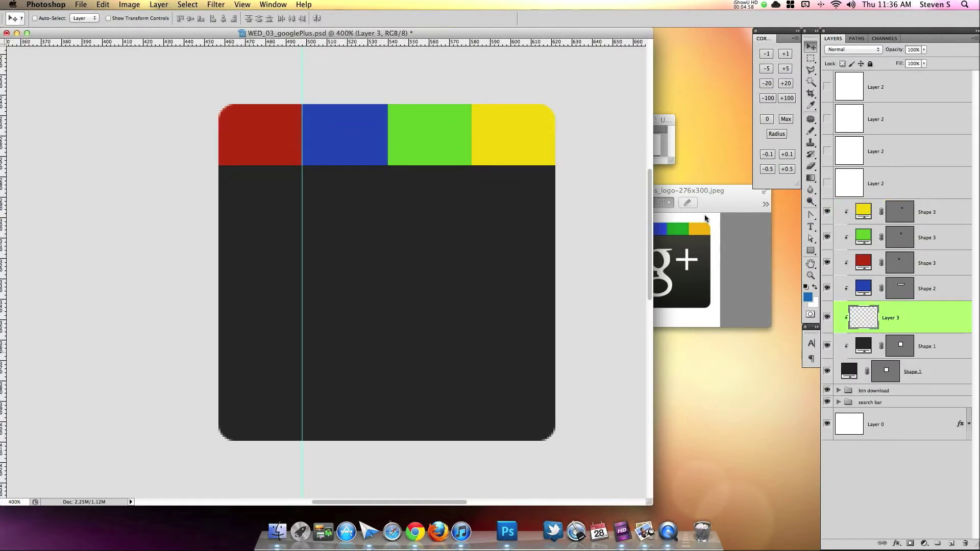
pyautogui.click(810, 250)
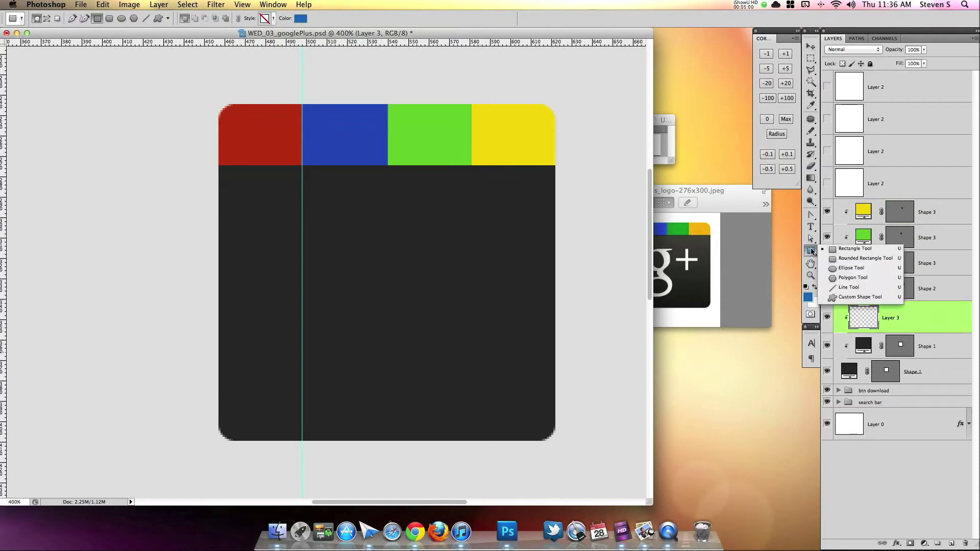
pyautogui.click(842, 288)
pyautogui.moveTo(204, 171); pyautogui.dragTo(575, 172)
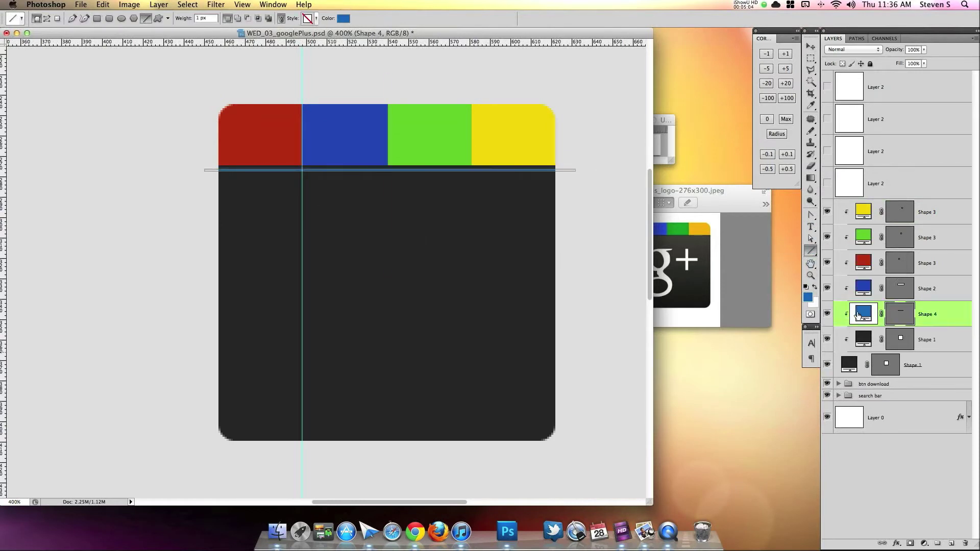
# Recolour the line grey, #919191, and nudge it up closer to the coloured stripes.
pyautogui.doubleClick(863, 313)
pyautogui.moveTo(504, 344); pyautogui.dragTo(466, 380)
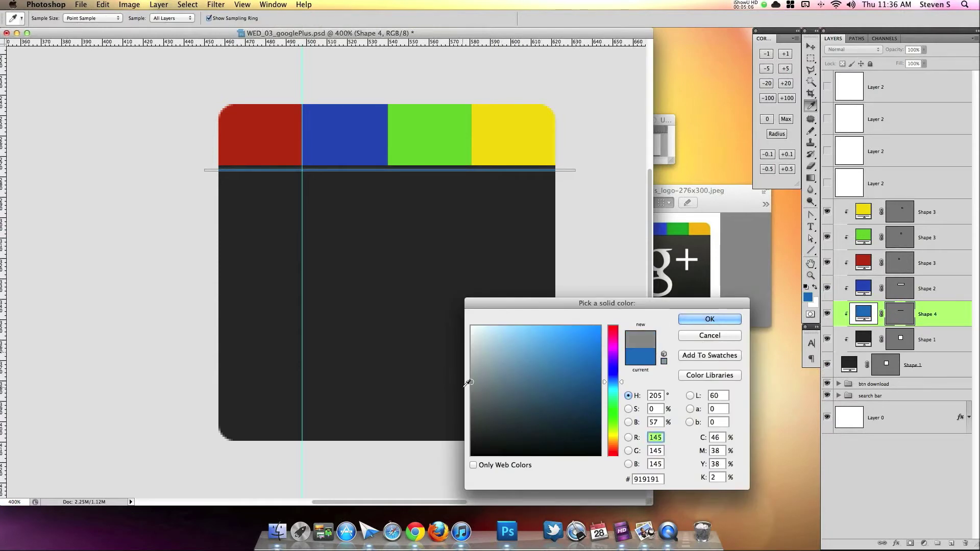
pyautogui.click(704, 319)
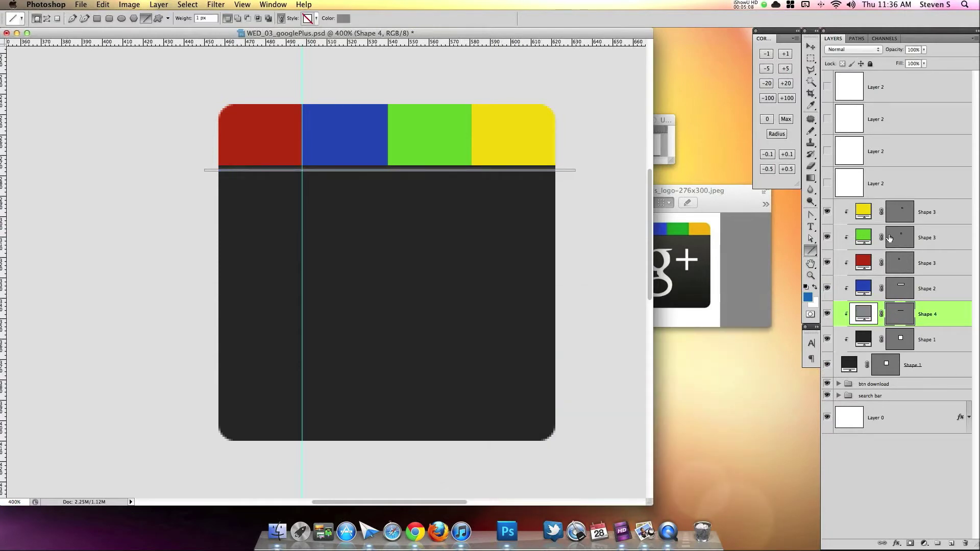
pyautogui.click(809, 49)
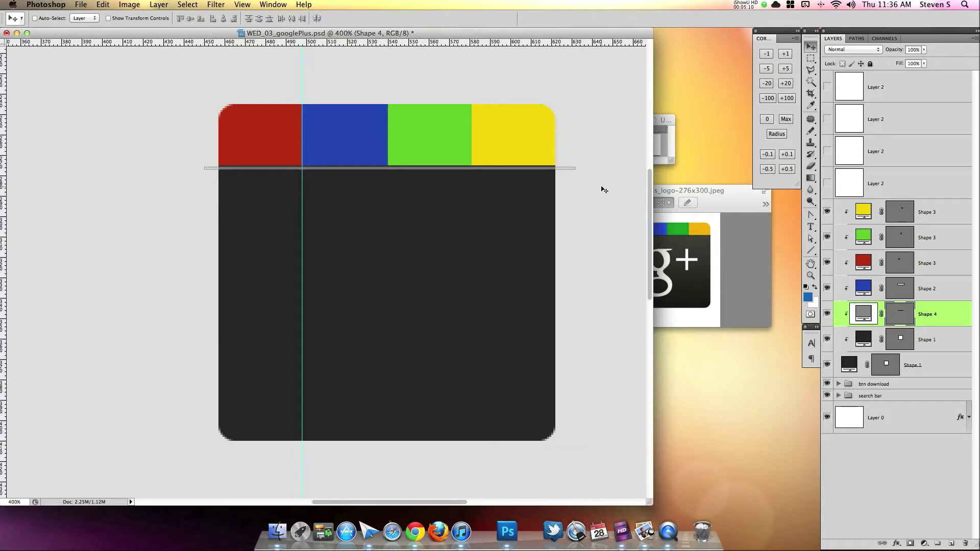
# Lower the grey line layer's opacity to 63% and remove the vertical guide from view.
pyautogui.press('super+1')
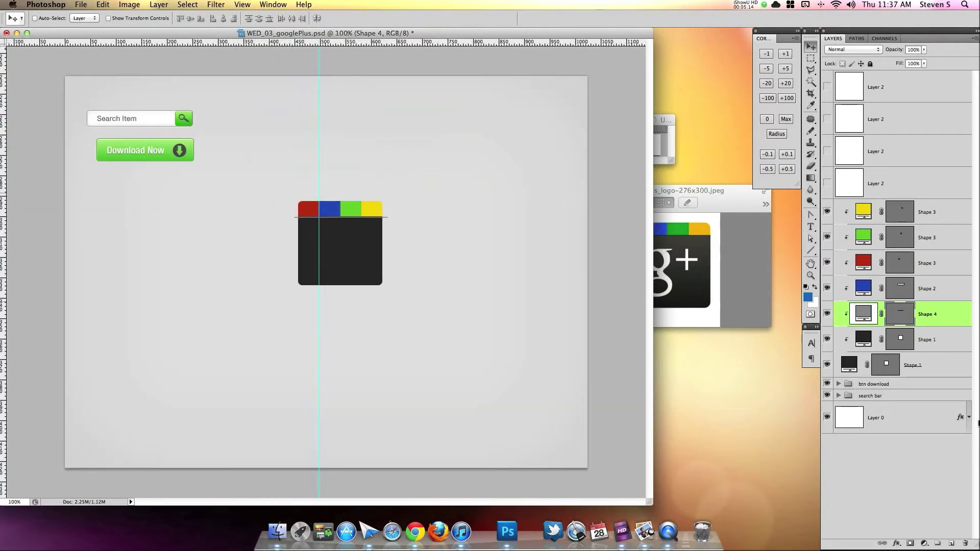
pyautogui.click(917, 417)
pyautogui.click(947, 320)
pyautogui.moveTo(894, 51); pyautogui.dragTo(890, 53)
pyautogui.moveTo(873, 51); pyautogui.dragTo(877, 51)
pyautogui.press('super+equal')
pyautogui.press('super+equal')
pyautogui.press('super+equal')
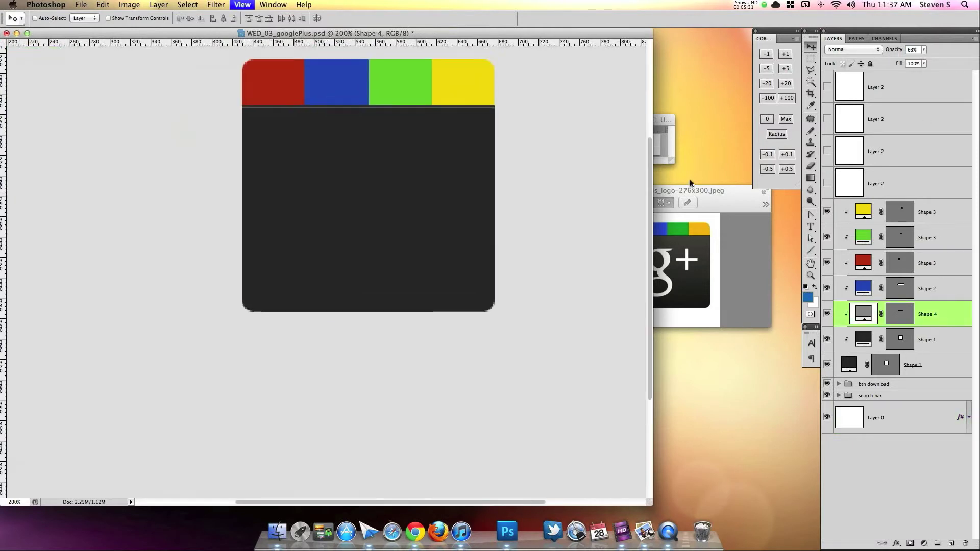
pyautogui.scroll(5, 564, 367)
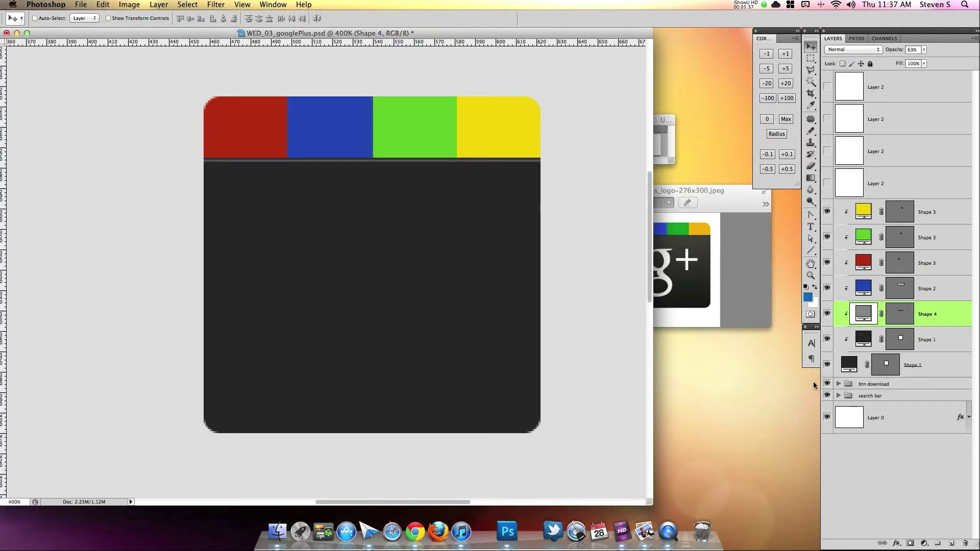
pyautogui.click(827, 364)
pyautogui.click(827, 364)
pyautogui.click(946, 367)
pyautogui.doubleClick(947, 368)
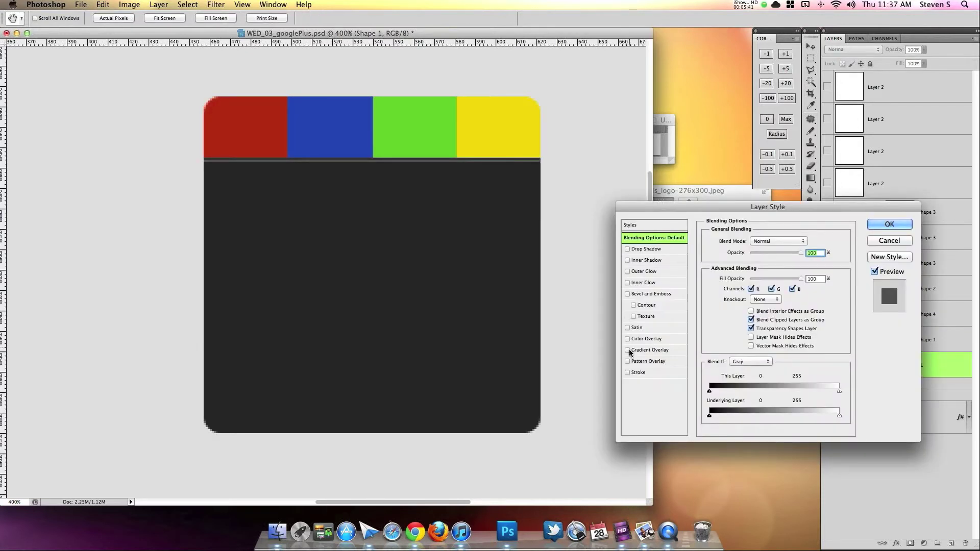
pyautogui.click(627, 372)
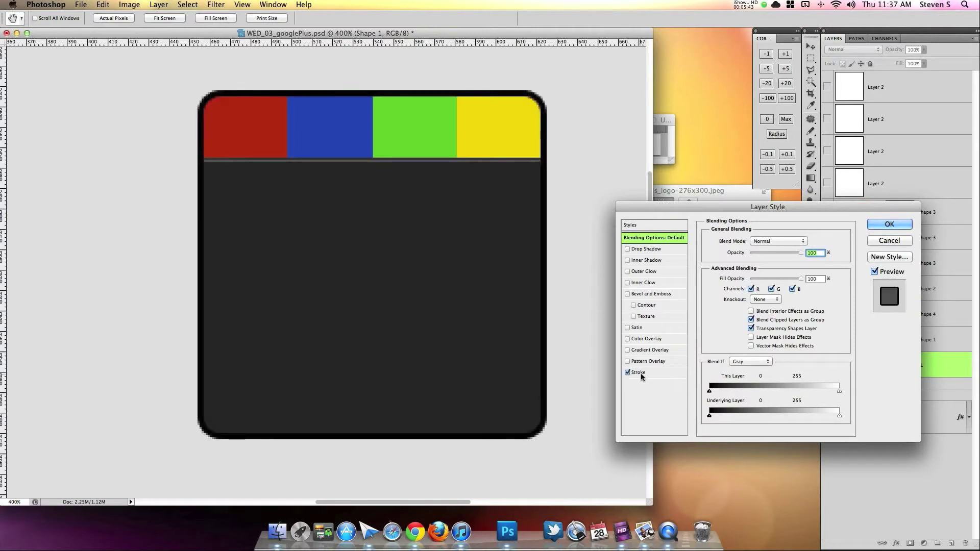
pyautogui.click(639, 372)
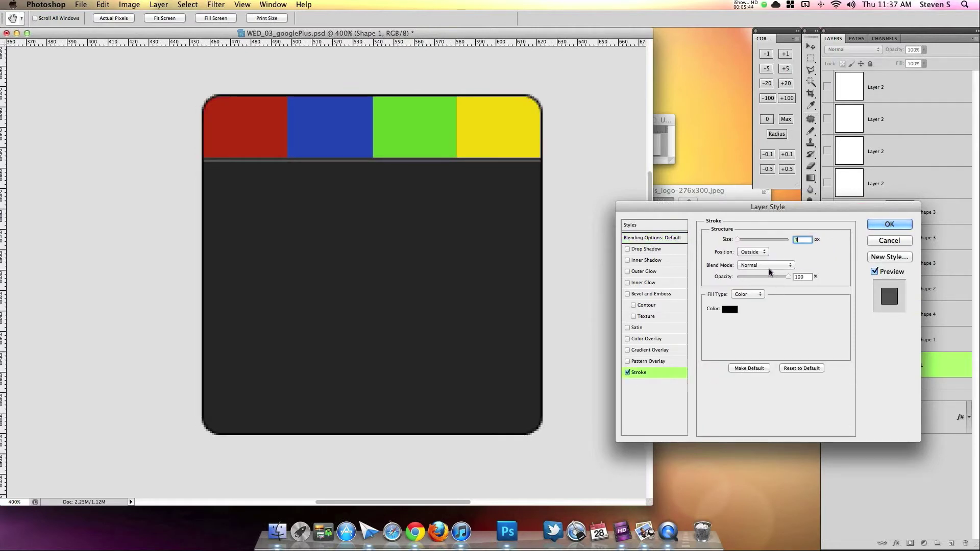
pyautogui.click(729, 309)
pyautogui.click(444, 431)
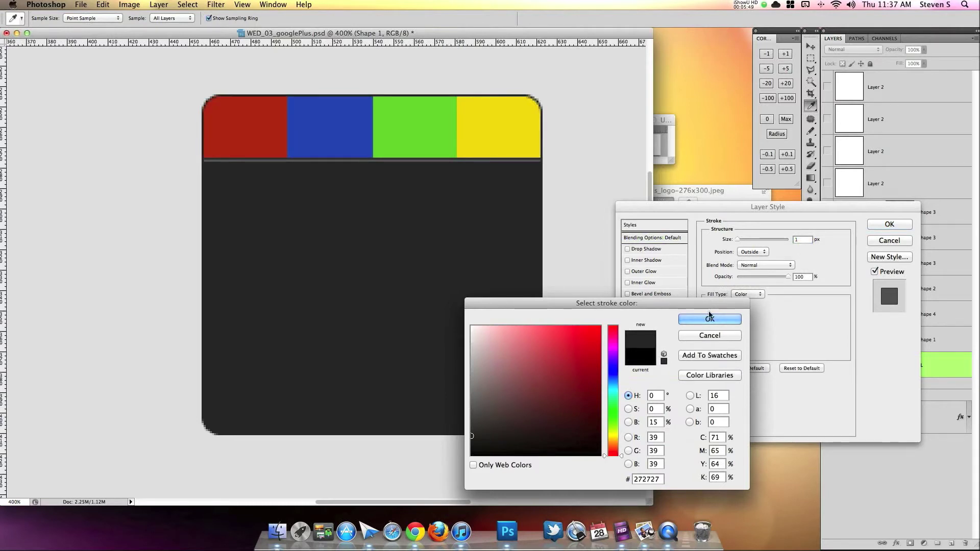
pyautogui.click(709, 318)
pyautogui.click(627, 294)
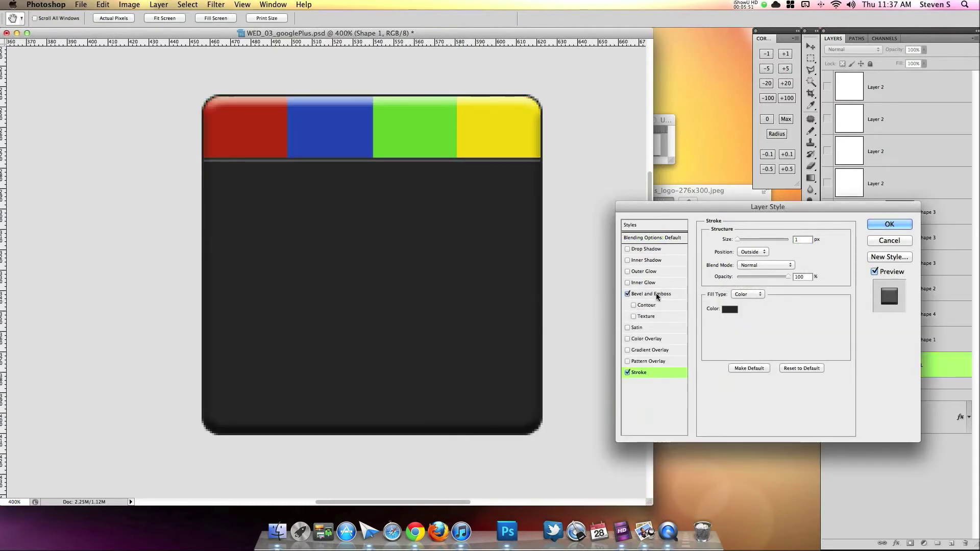
pyautogui.click(649, 294)
pyautogui.moveTo(759, 405); pyautogui.dragTo(536, 423)
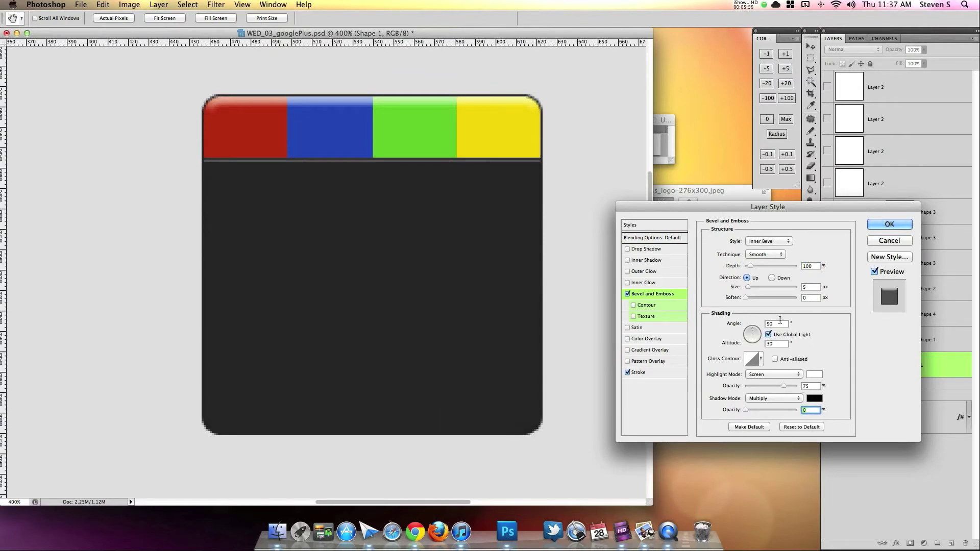
pyautogui.moveTo(748, 287); pyautogui.dragTo(754, 293)
pyautogui.write('0')
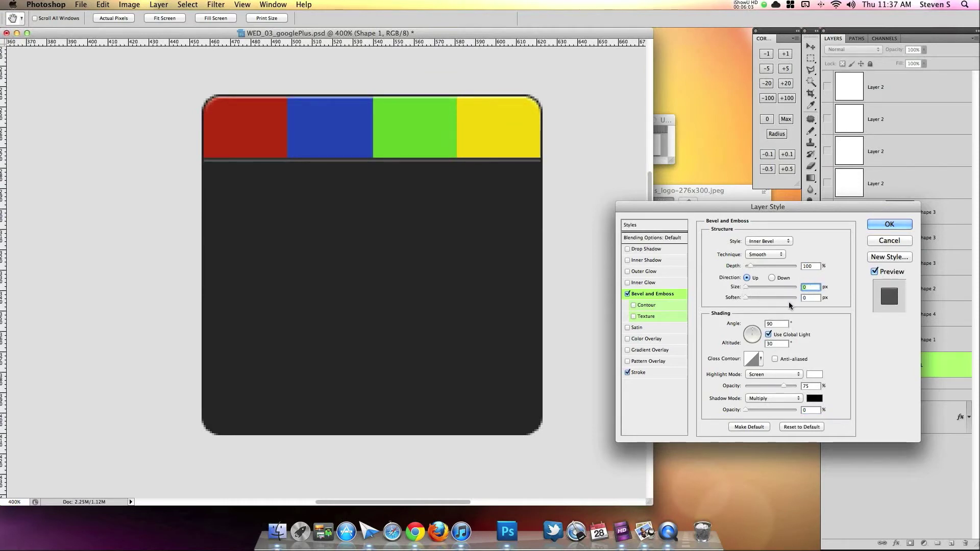
pyautogui.moveTo(755, 340); pyautogui.dragTo(754, 333)
pyautogui.click(810, 297)
pyautogui.press('Up')
pyautogui.press('Up')
pyautogui.press('Up')
pyautogui.moveTo(746, 286); pyautogui.dragTo(743, 296)
pyautogui.click(888, 241)
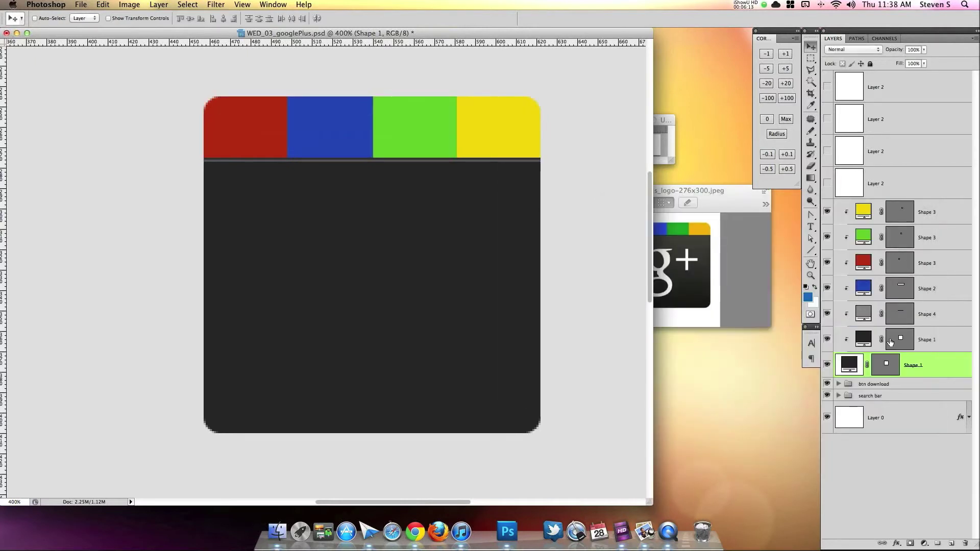
# Add a 1 px black outside stroke to the base dark rounded-square layer.
pyautogui.doubleClick(932, 376)
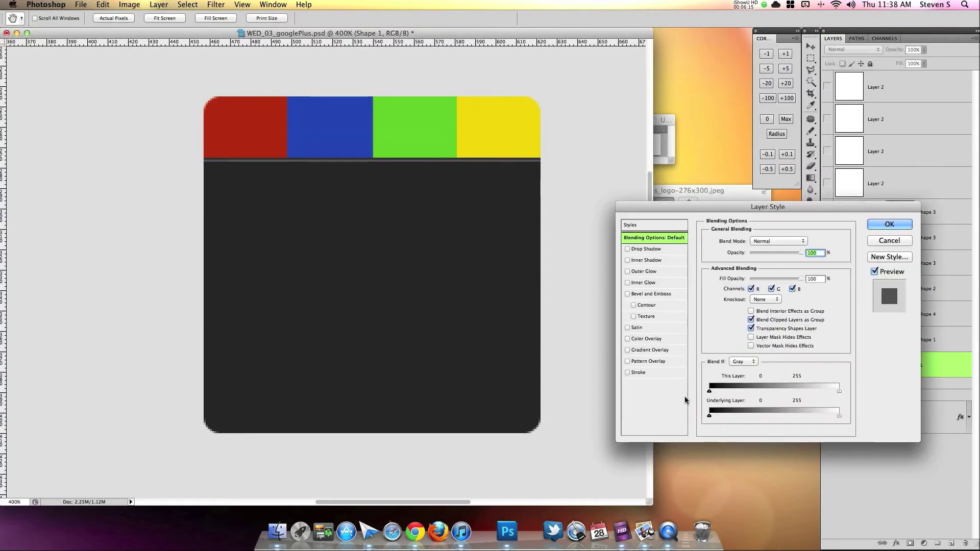
pyautogui.click(628, 372)
pyautogui.click(632, 372)
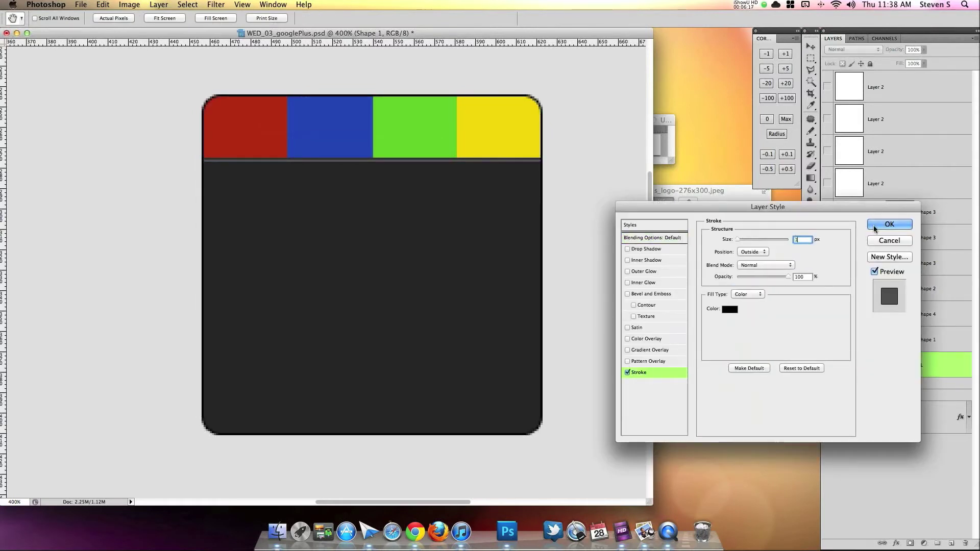
pyautogui.click(889, 224)
# Duplicate the clipped dark square layer and recolour the copy light grey.
pyautogui.click(931, 342)
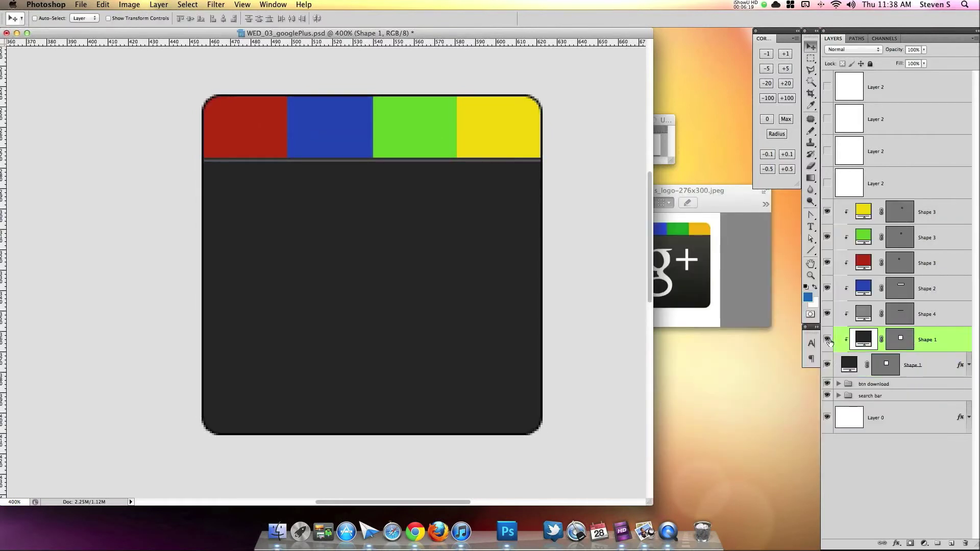
pyautogui.moveTo(946, 343); pyautogui.dragTo(939, 373)
pyautogui.click(949, 339)
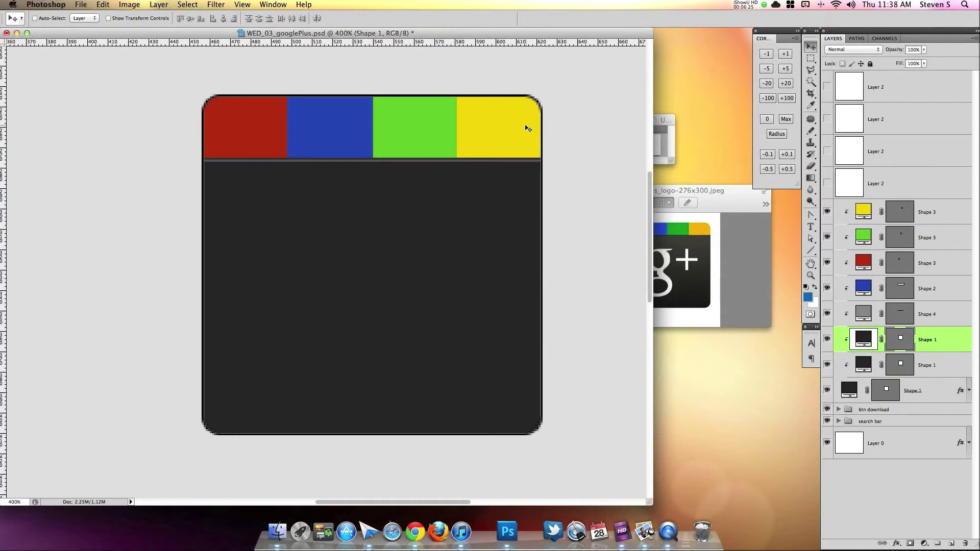
pyautogui.doubleClick(863, 339)
pyautogui.moveTo(574, 386); pyautogui.dragTo(472, 351)
pyautogui.click(709, 319)
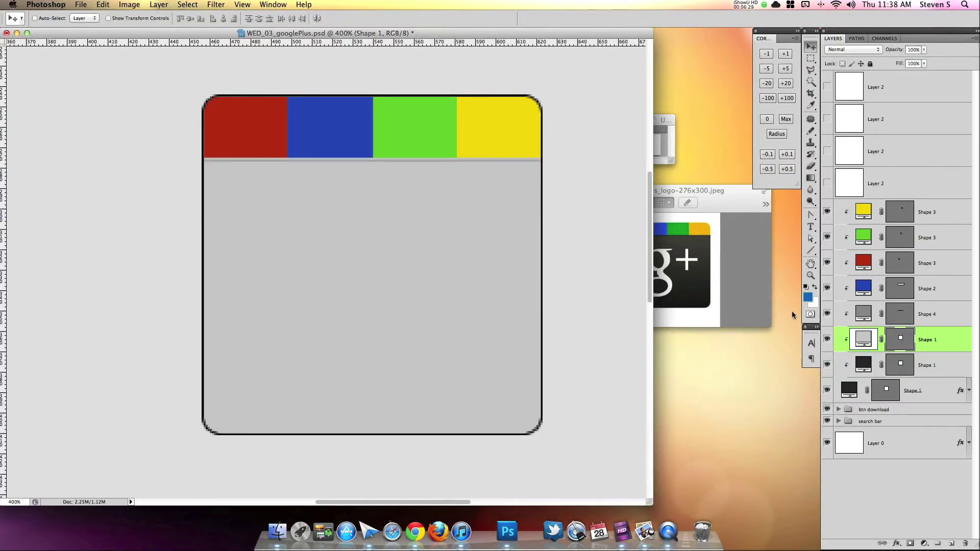
# Move the light grey copy above the yellow stripe's layer and shift it down 10 px.
pyautogui.moveTo(951, 345); pyautogui.dragTo(949, 206)
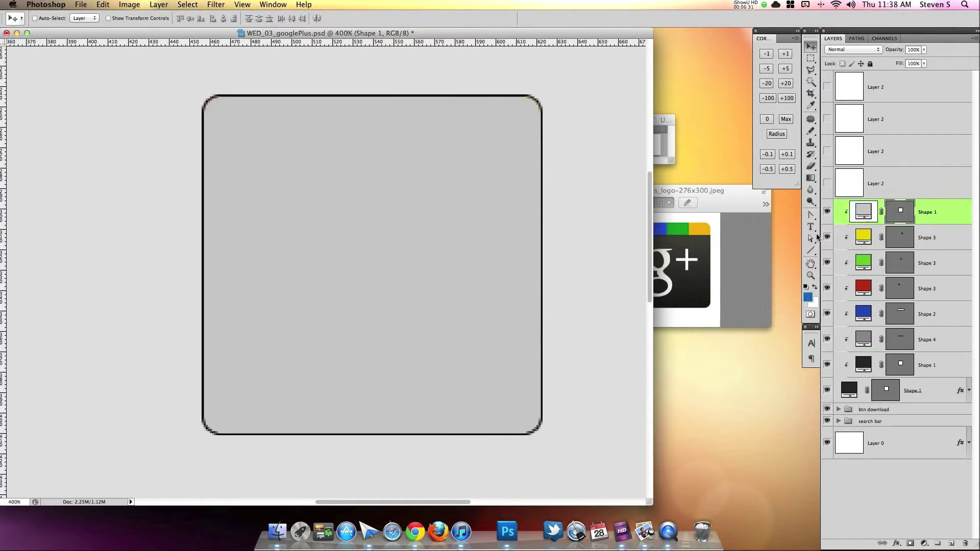
pyautogui.hotkey('shift', 'Down')
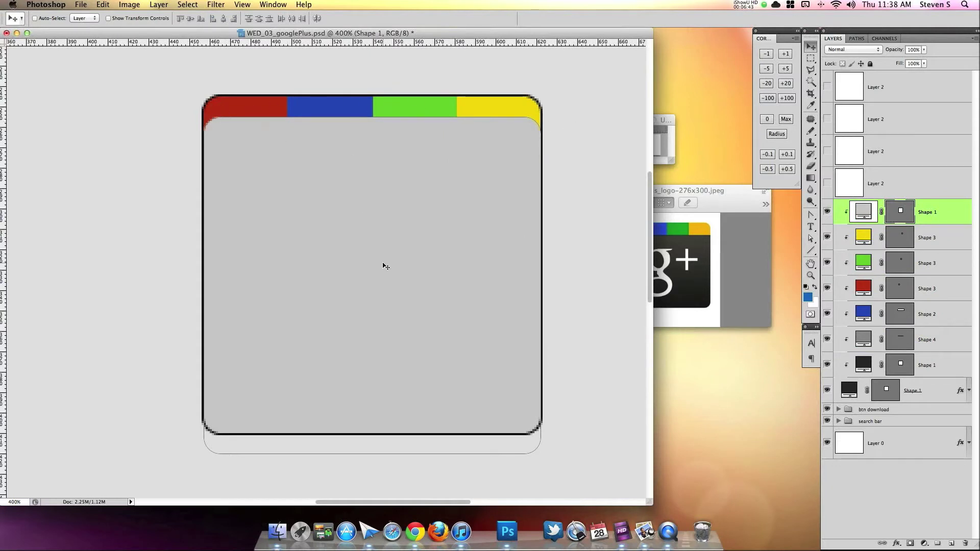
# Move the light grey shape's bottom anchor points up past the icon's top edge, leaving a thin grey band along the top.
pyautogui.moveTo(810, 239); pyautogui.dragTo(839, 248)
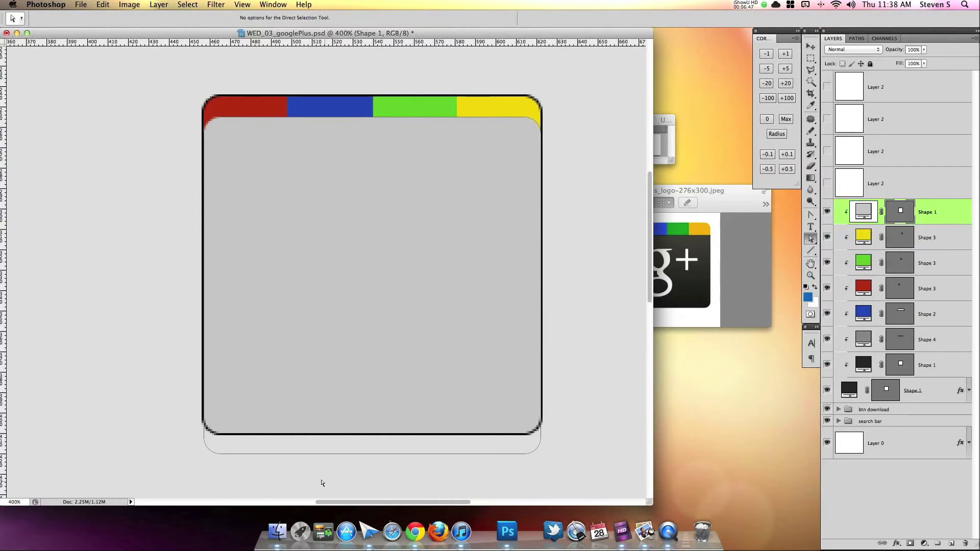
pyautogui.click(530, 455)
pyautogui.moveTo(580, 402); pyautogui.dragTo(194, 486)
pyautogui.moveTo(221, 456); pyautogui.dragTo(237, 91)
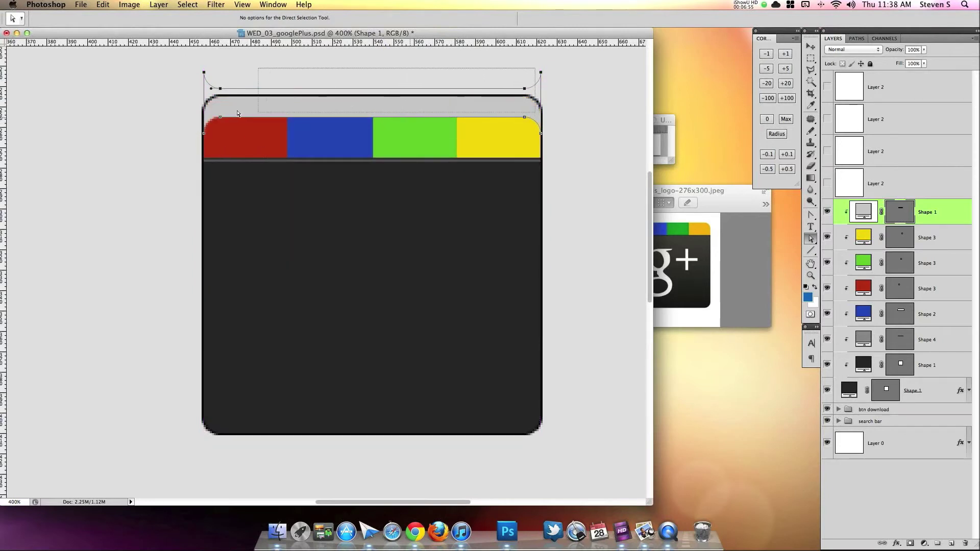
pyautogui.press('Up')
pyautogui.press('Left')
pyautogui.hotkey('shift', 'Up')
pyautogui.press('Right')
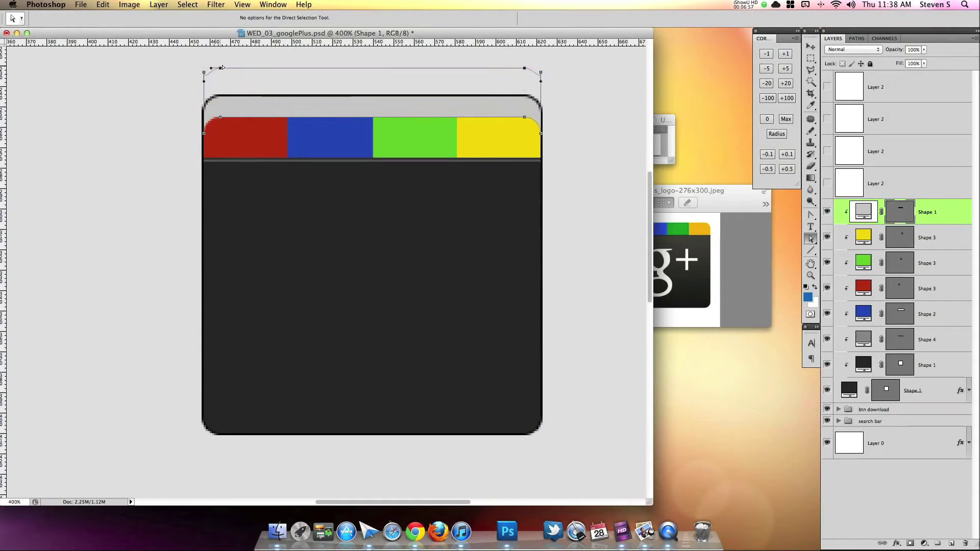
pyautogui.hotkey('shift', 'Down')
pyautogui.hotkey('shift', 'Up')
# Delete the two extra anchor points on the grey band's upper edge and convert its outer top points to sharp corners.
pyautogui.click(810, 238)
pyautogui.moveTo(810, 218); pyautogui.dragTo(857, 245)
pyautogui.click(524, 69)
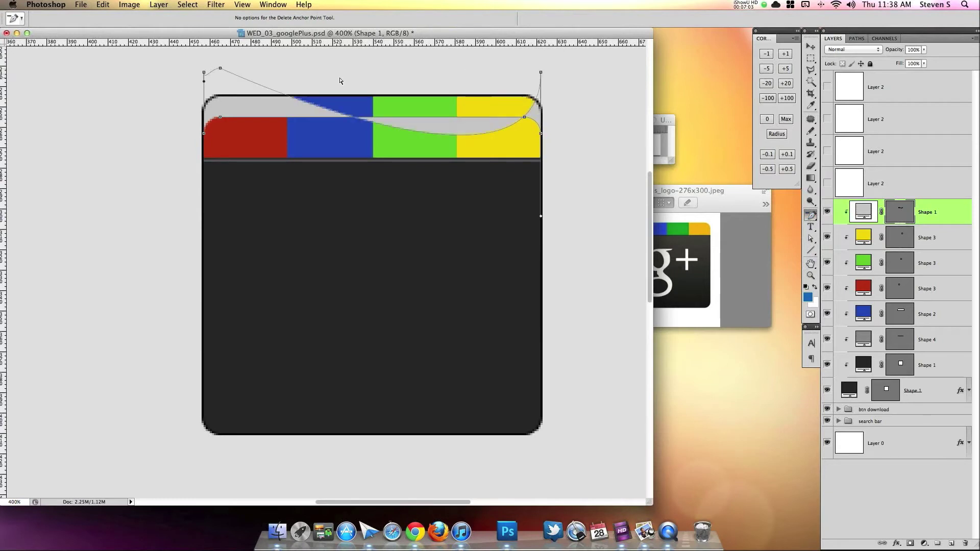
pyautogui.click(221, 70)
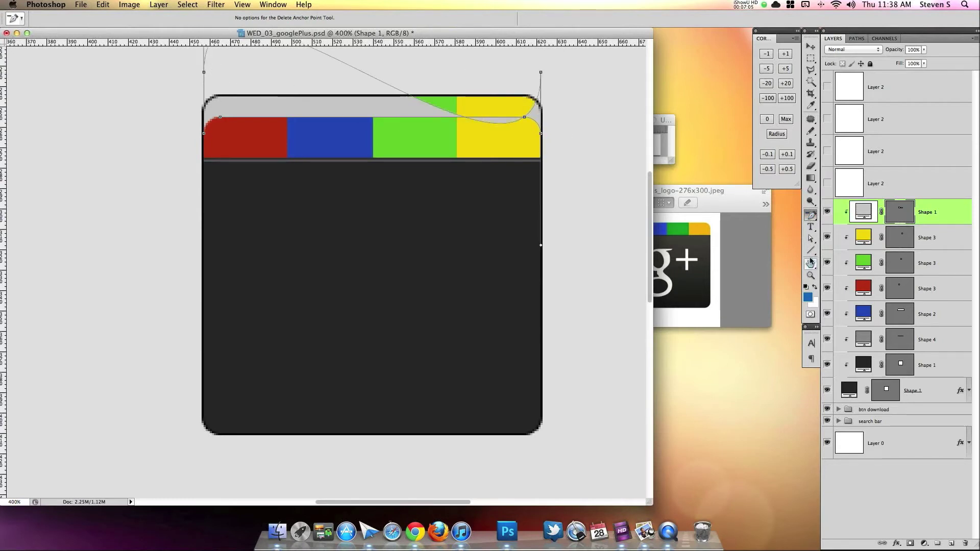
pyautogui.moveTo(810, 215); pyautogui.dragTo(838, 252)
pyautogui.click(540, 72)
pyautogui.click(205, 73)
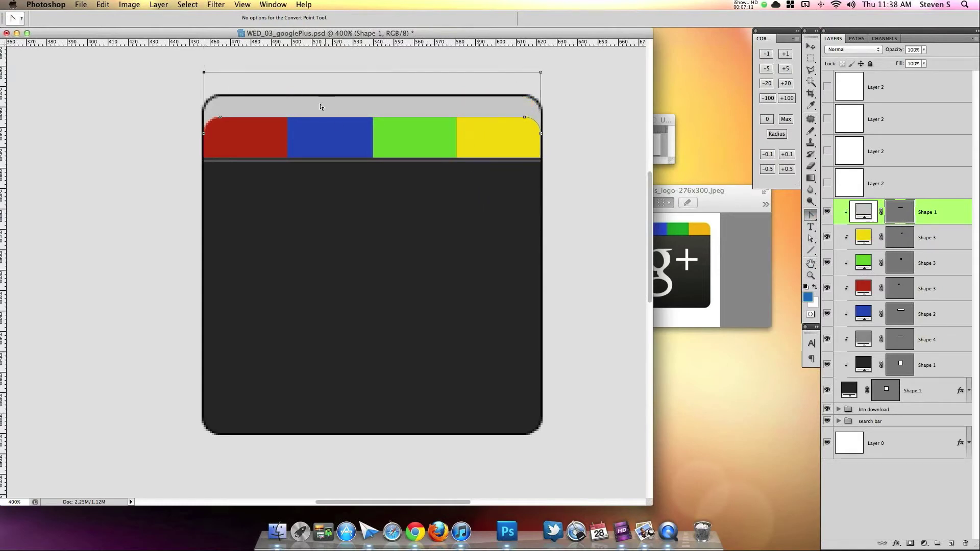
# Select the grey band's lower anchor points and nudge them up 3 px to make the band thinner.
pyautogui.click(810, 239)
pyautogui.moveTo(620, 205); pyautogui.dragTo(181, 108)
pyautogui.press('Up')
pyautogui.press('Up')
pyautogui.press('Up')
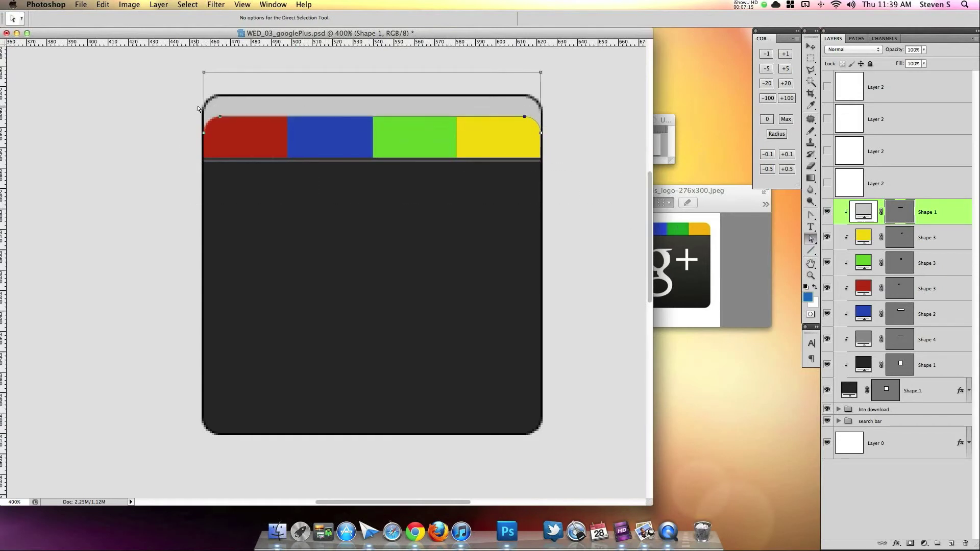
# Recolour the band white, #ffffff, and lower its layer opacity to 36%.
pyautogui.doubleClick(862, 212)
pyautogui.moveTo(498, 338); pyautogui.dragTo(465, 306)
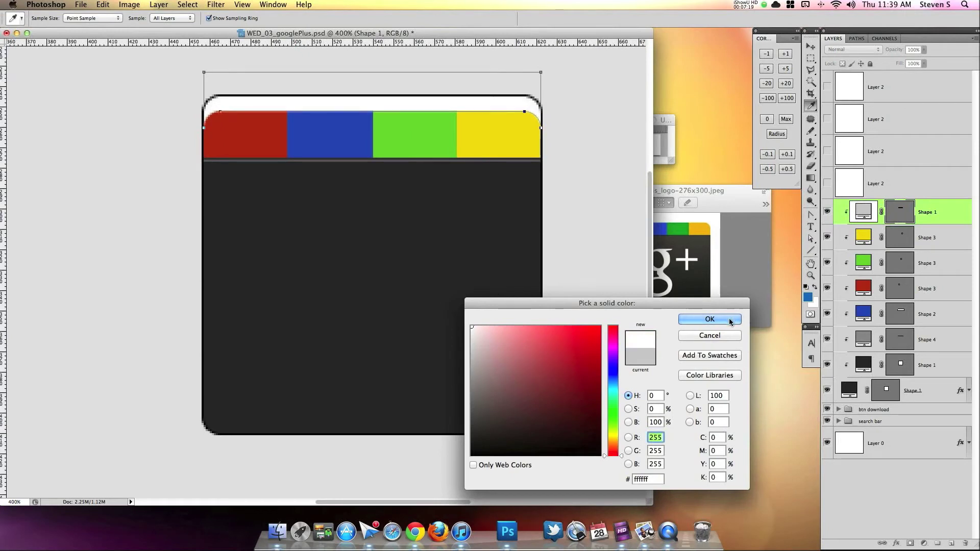
pyautogui.click(710, 319)
pyautogui.moveTo(890, 53); pyautogui.dragTo(863, 47)
pyautogui.moveTo(933, 156); pyautogui.dragTo(931, 156)
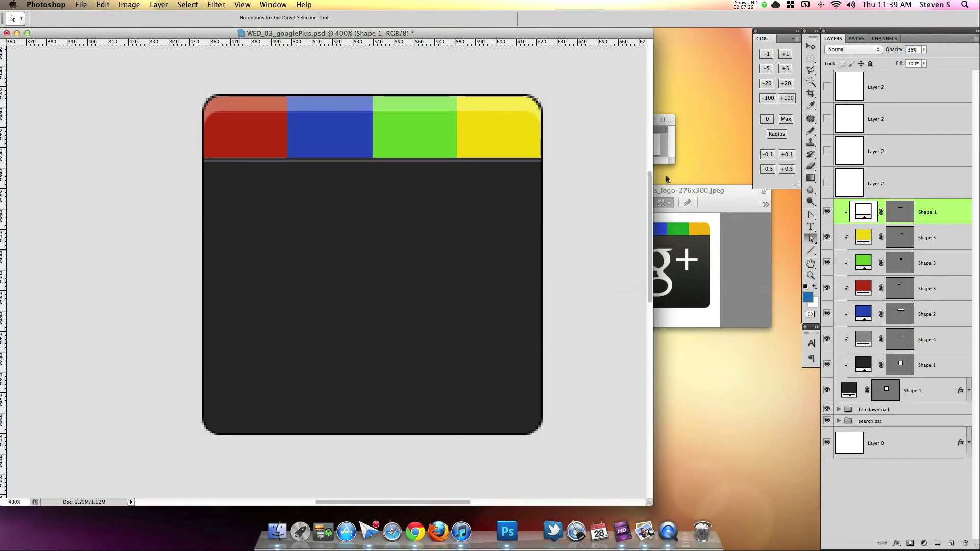
# Examine the highlight over the coloured stripes at 100% and again at 300% magnification.
pyautogui.press('super+minus')
pyautogui.press('super+minus')
pyautogui.press('super+minus')
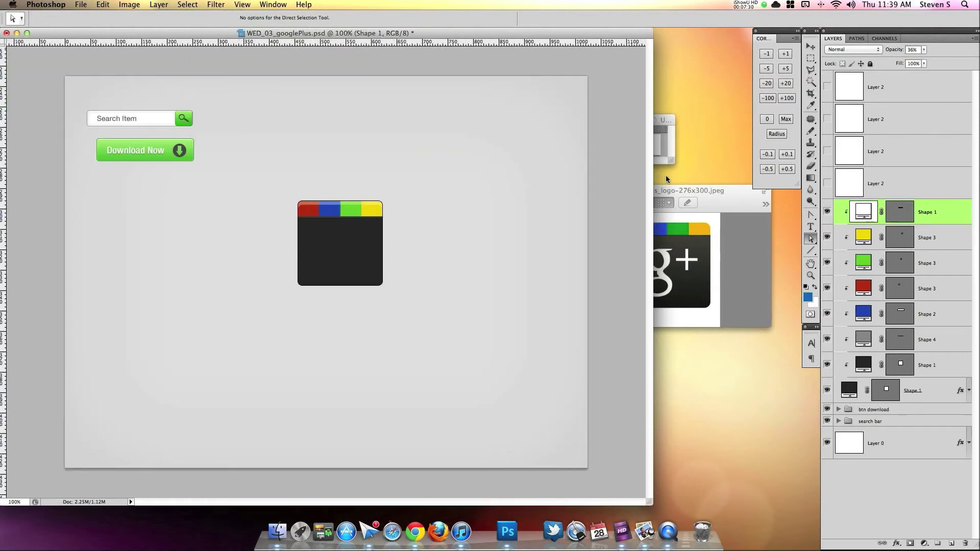
pyautogui.click(808, 47)
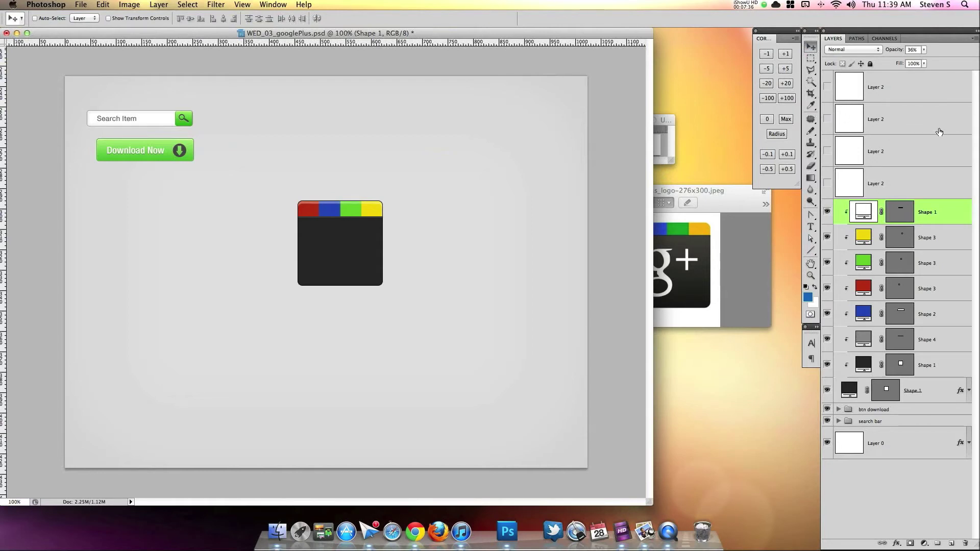
pyautogui.press('super+plus')
pyautogui.press('super+plus')
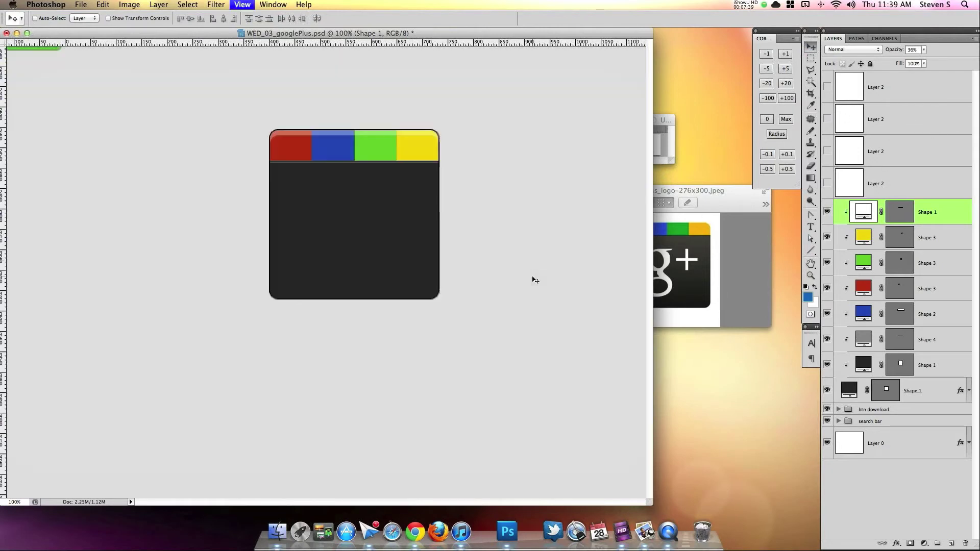
pyautogui.moveTo(619, 300); pyautogui.dragTo(604, 350)
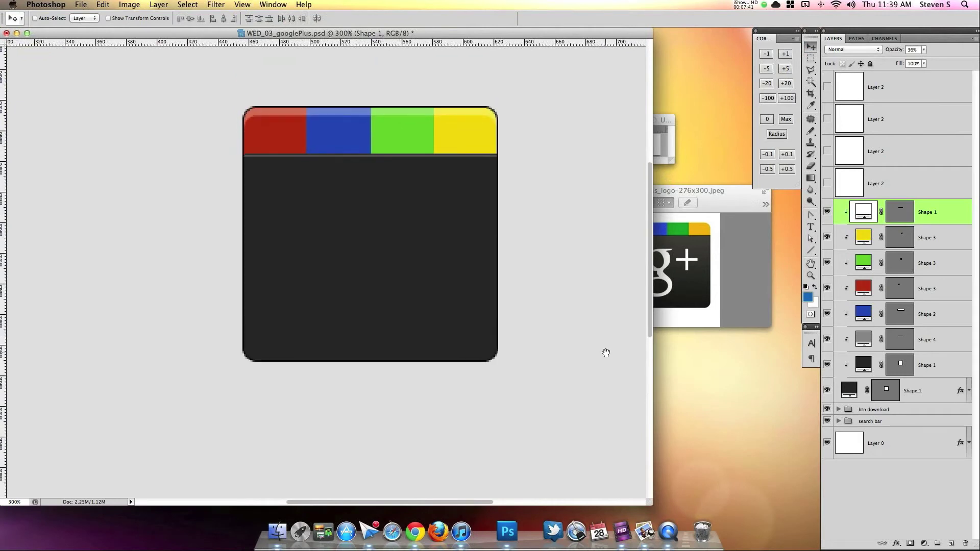
pyautogui.doubleClick(958, 320)
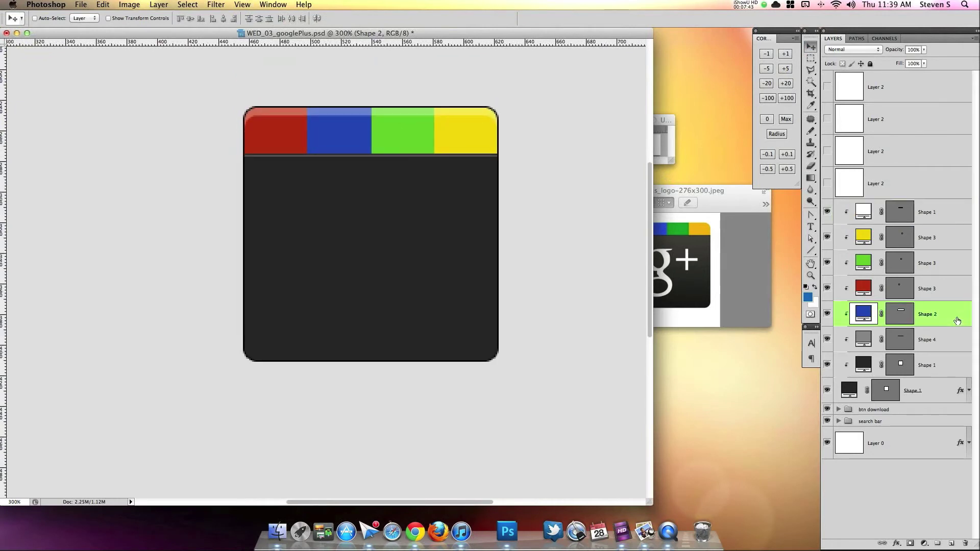
pyautogui.press('Escape')
pyautogui.click(827, 314)
pyautogui.click(827, 314)
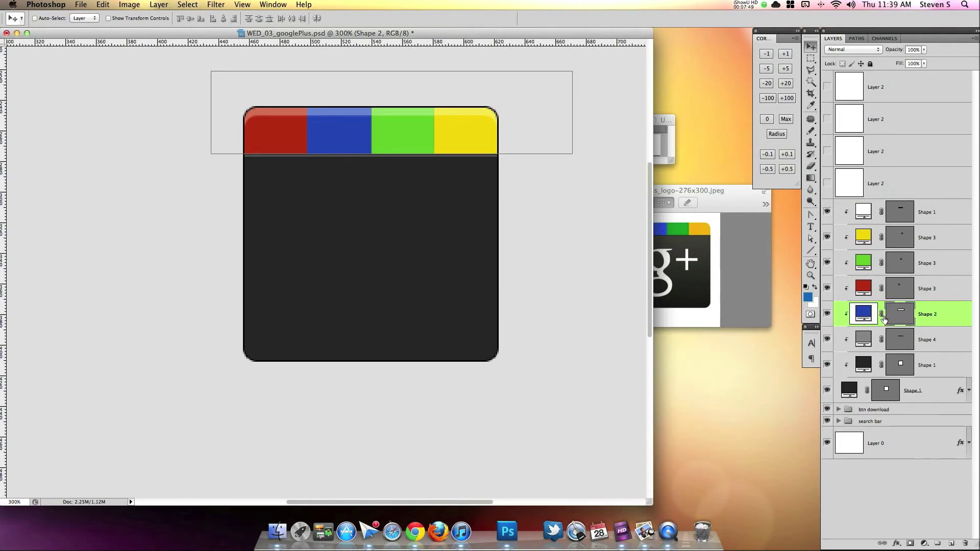
pyautogui.doubleClick(946, 318)
pyautogui.click(627, 350)
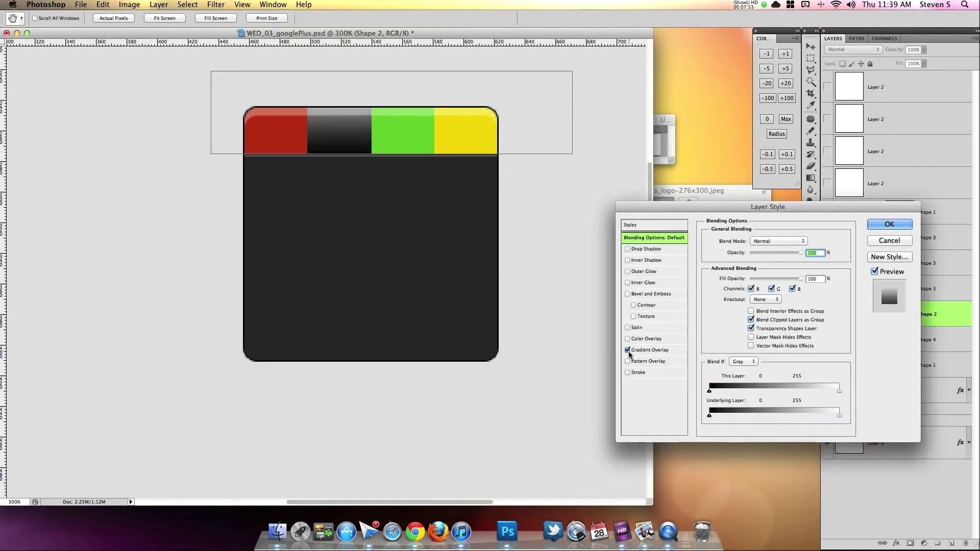
pyautogui.click(628, 350)
pyautogui.click(888, 240)
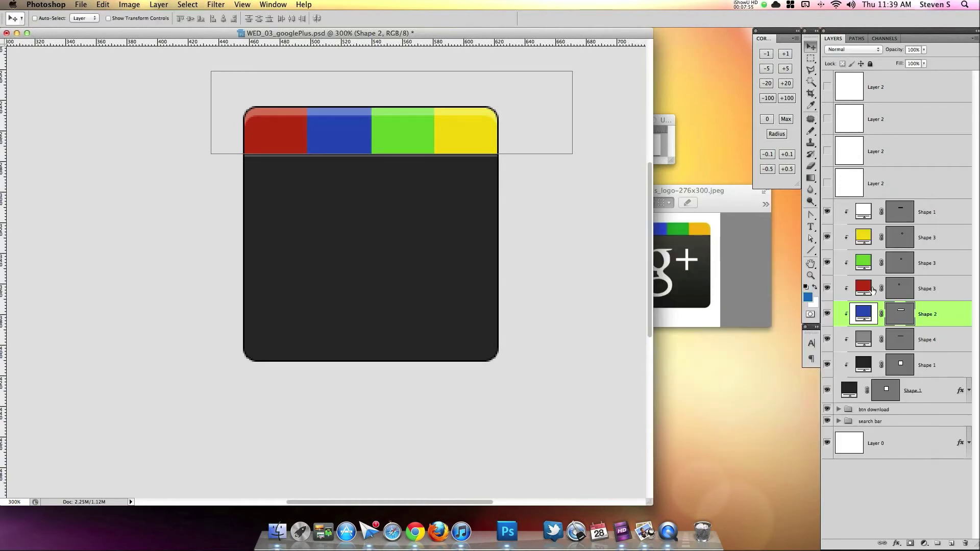
# Add a gradient overlay in Overlay blend mode with reduced opacity to the blue stripe and copy the effect to the other three stripes.
pyautogui.doubleClick(953, 323)
pyautogui.click(650, 350)
pyautogui.click(765, 241)
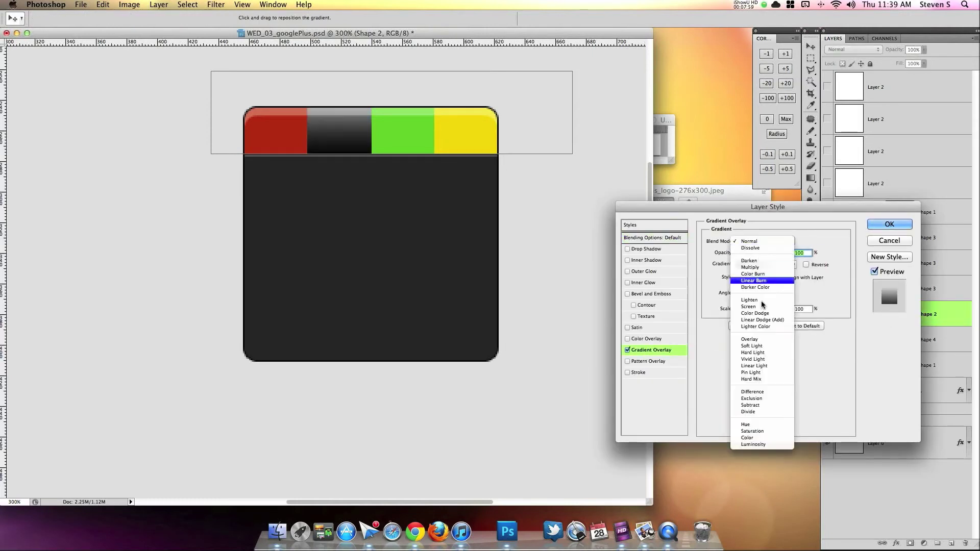
pyautogui.click(757, 344)
pyautogui.click(769, 252)
pyautogui.moveTo(769, 252); pyautogui.dragTo(768, 252)
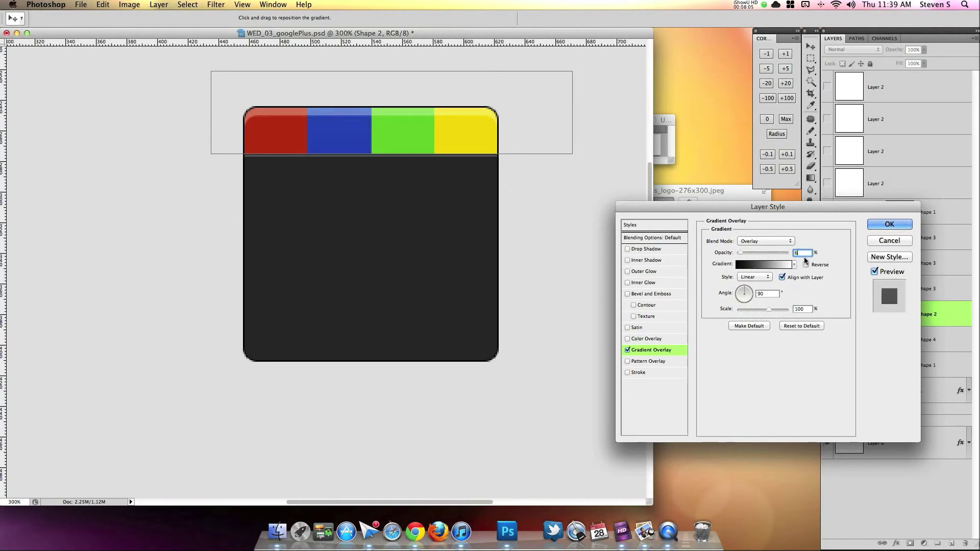
pyautogui.click(889, 224)
pyautogui.moveTo(960, 314); pyautogui.dragTo(957, 238)
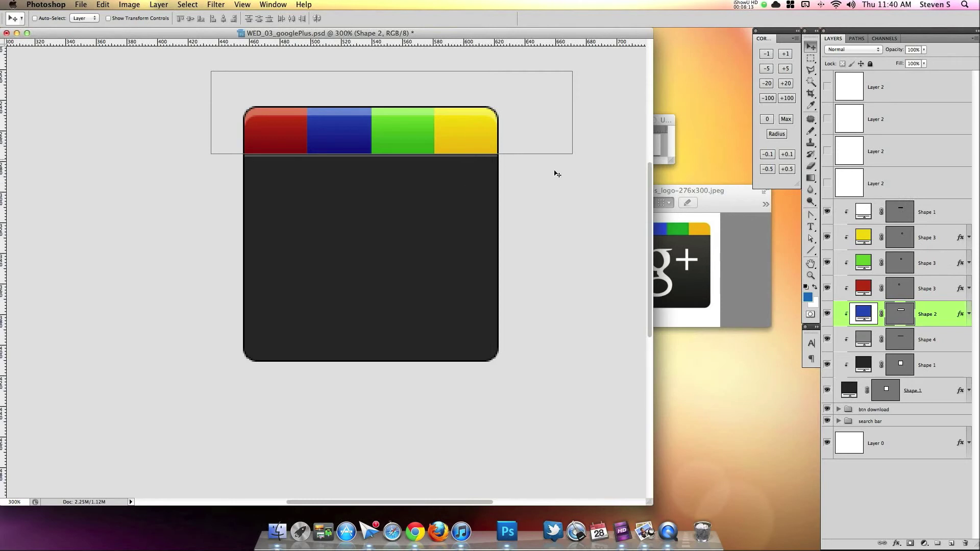
# Add a gradient overlay to the inner dark square in Overlay blend mode, with 74% opacity and 129% scale.
pyautogui.doubleClick(928, 373)
pyautogui.click(627, 350)
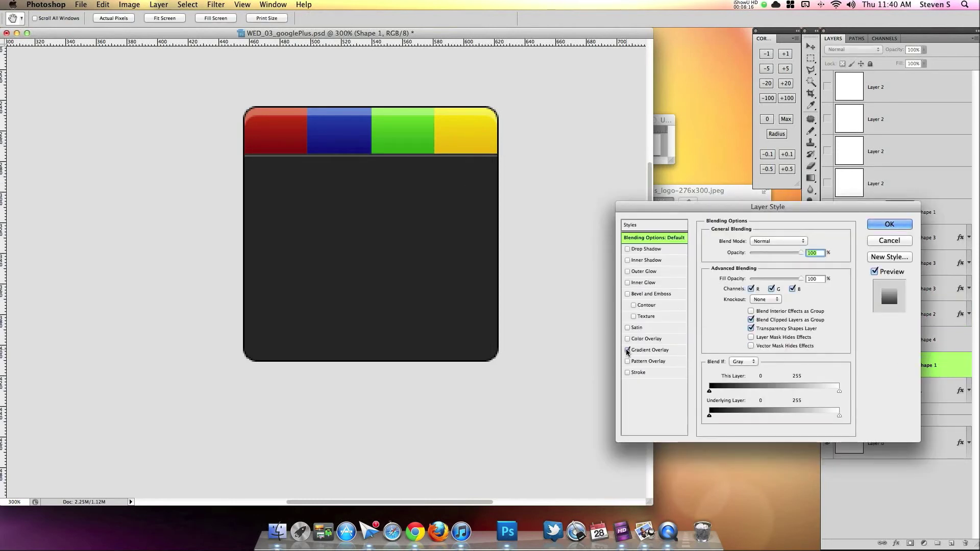
pyautogui.click(649, 350)
pyautogui.click(746, 243)
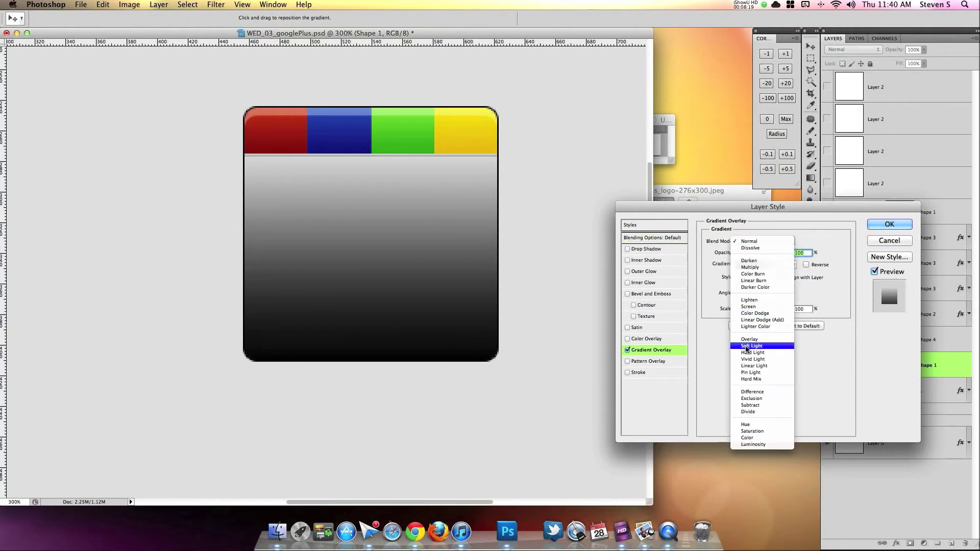
pyautogui.click(748, 339)
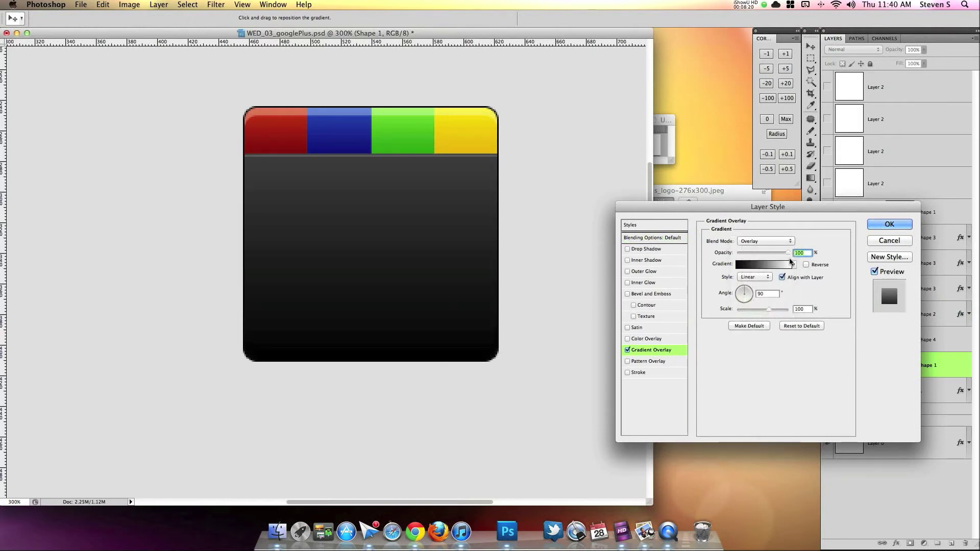
pyautogui.moveTo(787, 253); pyautogui.dragTo(775, 253)
pyautogui.moveTo(768, 310); pyautogui.dragTo(780, 310)
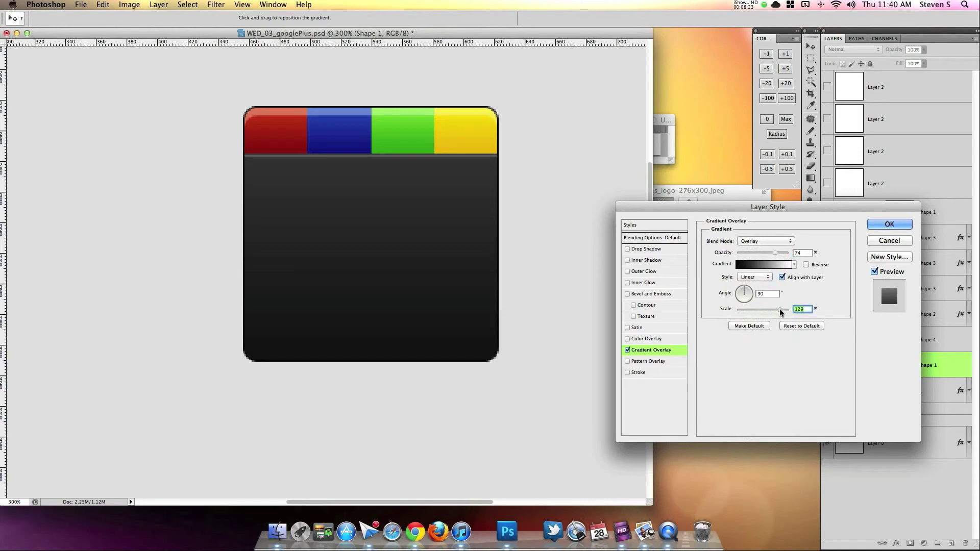
pyautogui.click(888, 224)
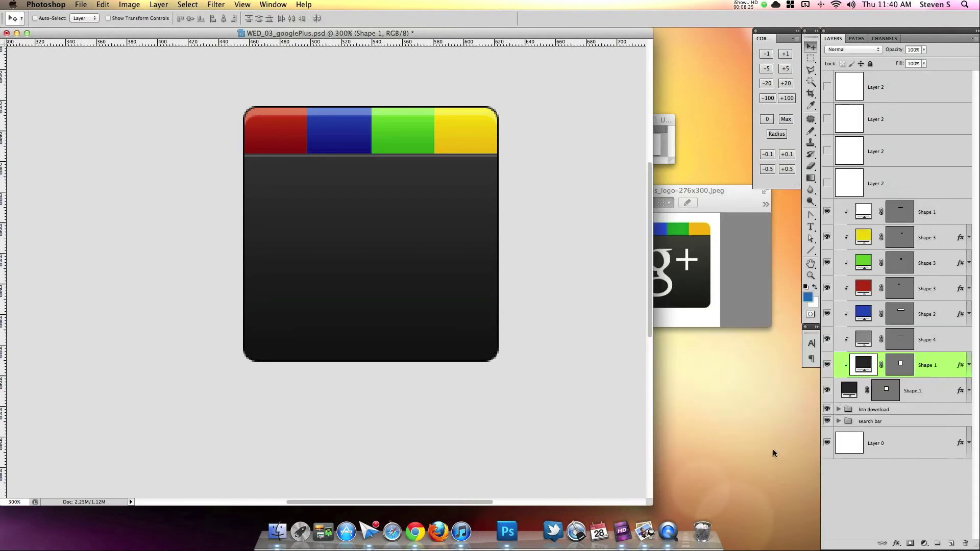
# Duplicate the thin grey divider line above the coloured stripes, nudge the copy up 2 px, and hide the original line.
pyautogui.click(948, 340)
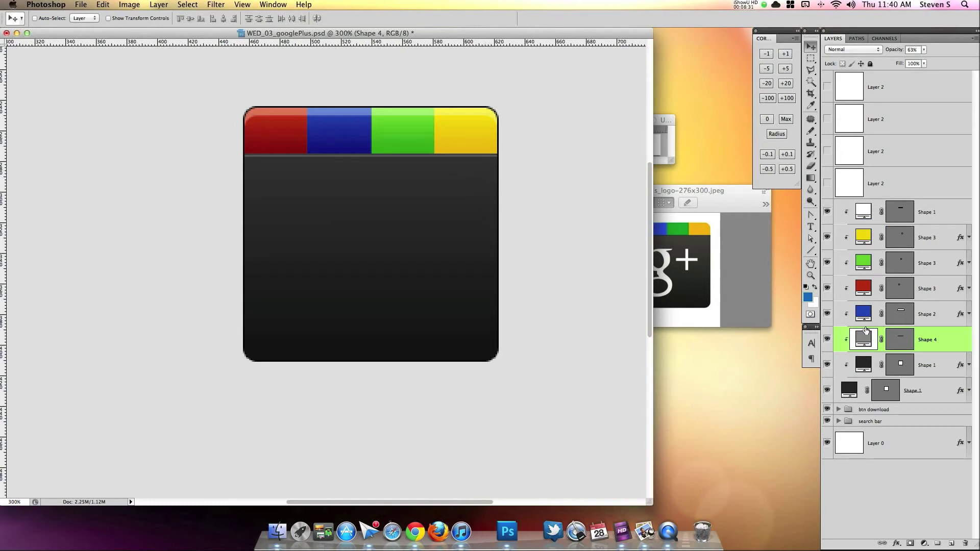
pyautogui.click(827, 339)
pyautogui.click(827, 339)
pyautogui.moveTo(950, 348); pyautogui.dragTo(947, 224)
pyautogui.press('Up')
pyautogui.press('Up')
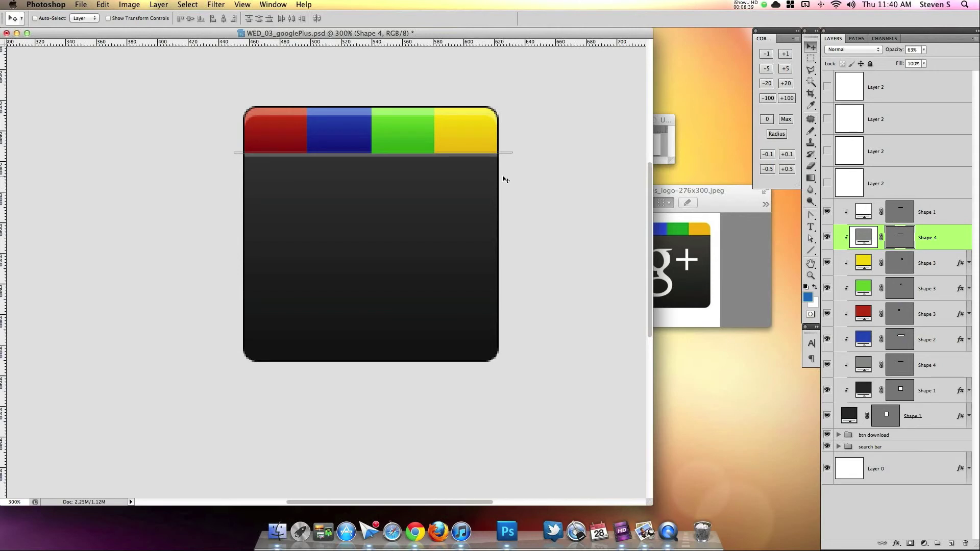
pyautogui.click(826, 365)
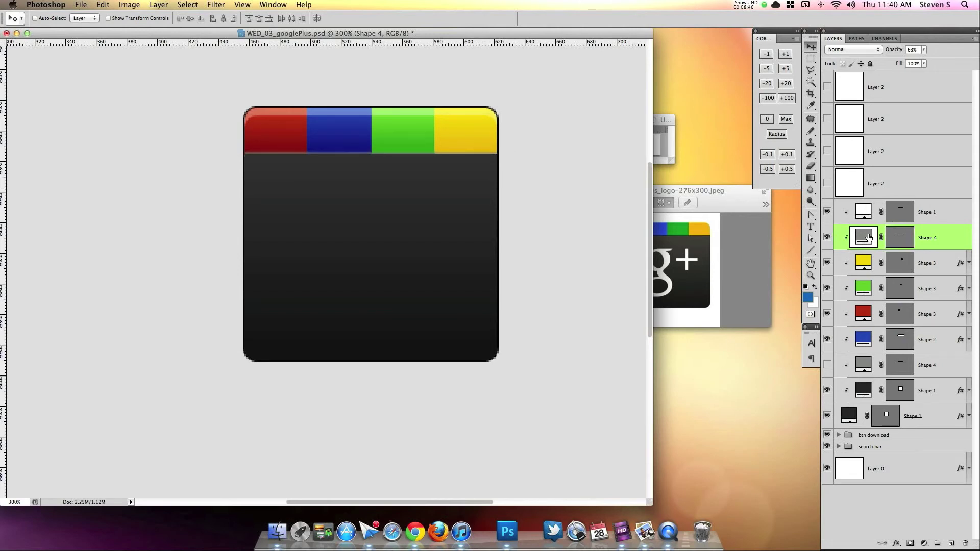
# Recolour the copied divider line white.
pyautogui.doubleClick(863, 238)
pyautogui.moveTo(490, 347); pyautogui.dragTo(452, 311)
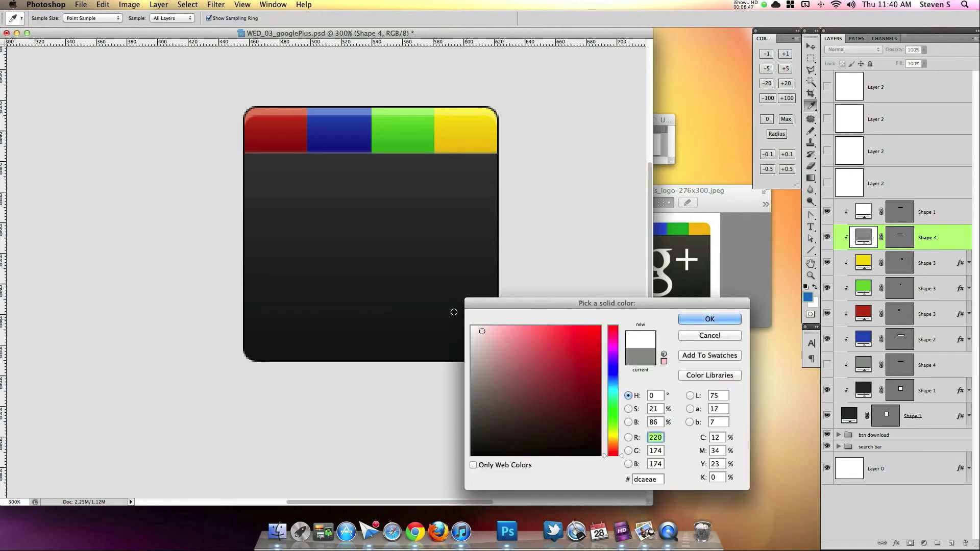
pyautogui.click(724, 320)
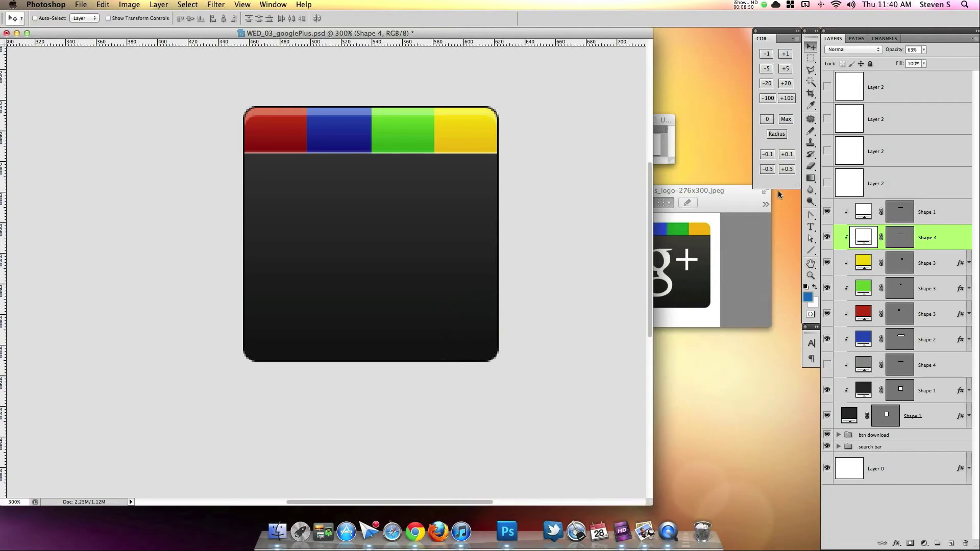
# Examine the left end of the white divider line against the pixel grid at 1600% magnification.
pyautogui.click(812, 239)
pyautogui.press('super+equal')
pyautogui.press('super+equal')
pyautogui.press('super+equal')
pyautogui.press('super+equal')
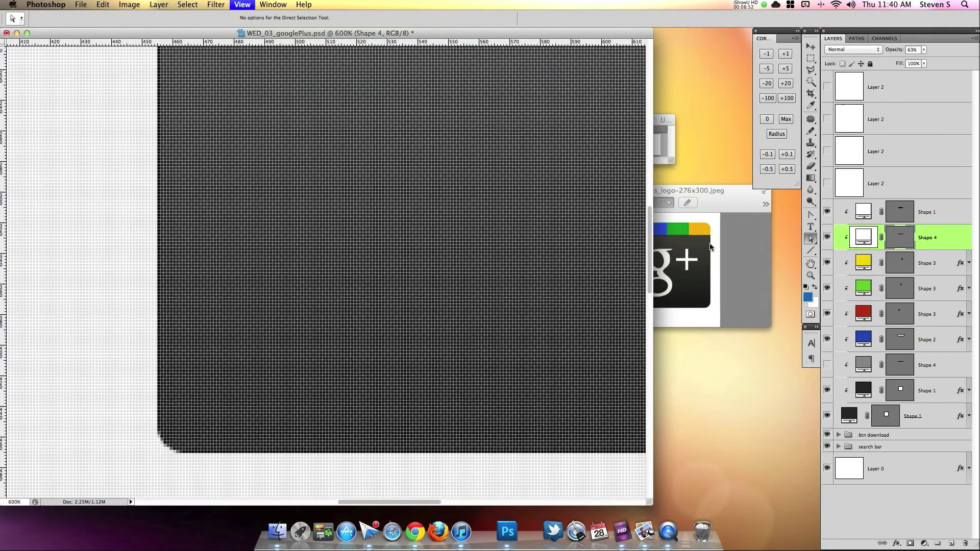
pyautogui.scroll(10, 400, 389)
pyautogui.press('super+r')
pyautogui.scroll(3, 403, 406)
pyautogui.scroll(-2, 357, 306)
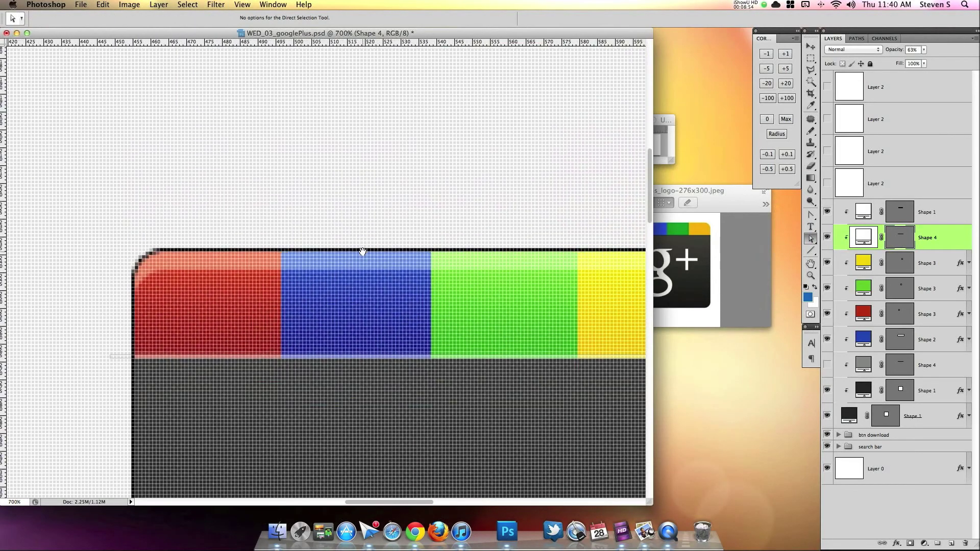
pyautogui.press('super+equal')
pyautogui.press('super+equal')
pyautogui.press('super+equal')
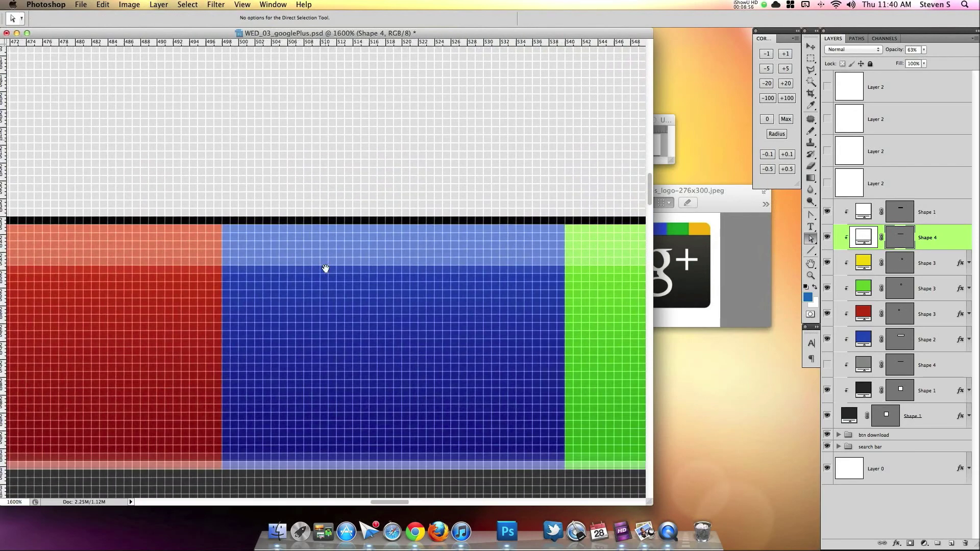
pyautogui.hscroll(-4, 505, 239)
pyautogui.scroll(1, 505, 240)
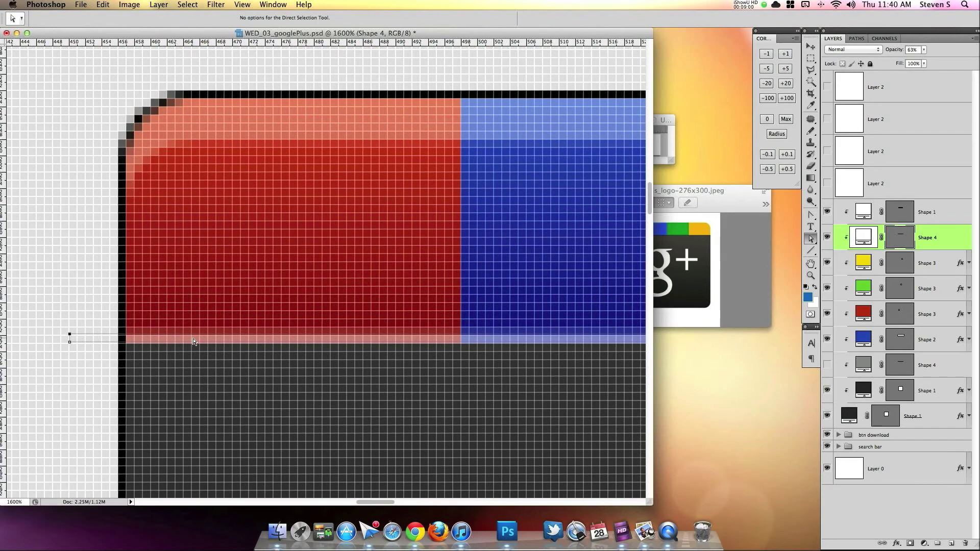
# Select the white divider line's whole path and shift it down slightly to align it with the pixel grid.
pyautogui.press('super+minus')
pyautogui.press('super+minus')
pyautogui.hscroll(5, 319, 354)
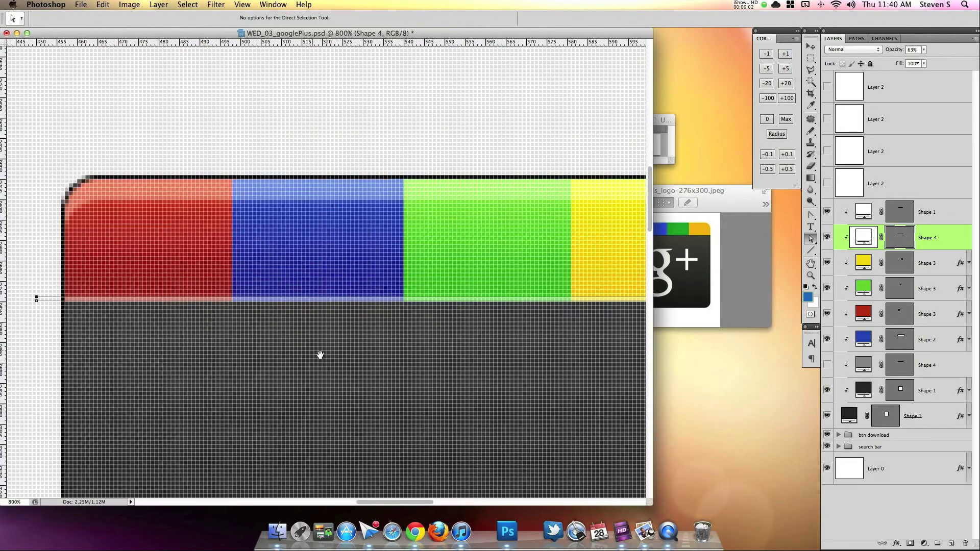
pyautogui.hscroll(10, 496, 306)
pyautogui.scroll(-1, 496, 306)
pyautogui.moveTo(212, 233); pyautogui.dragTo(175, 257)
pyautogui.press('super+plus')
pyautogui.hscroll(-5, 248, 363)
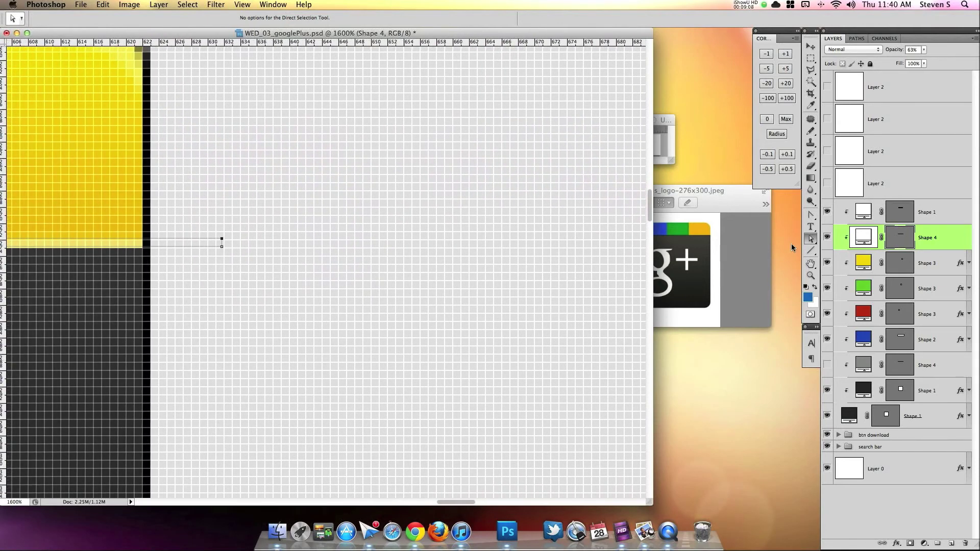
pyautogui.moveTo(809, 243); pyautogui.dragTo(842, 234)
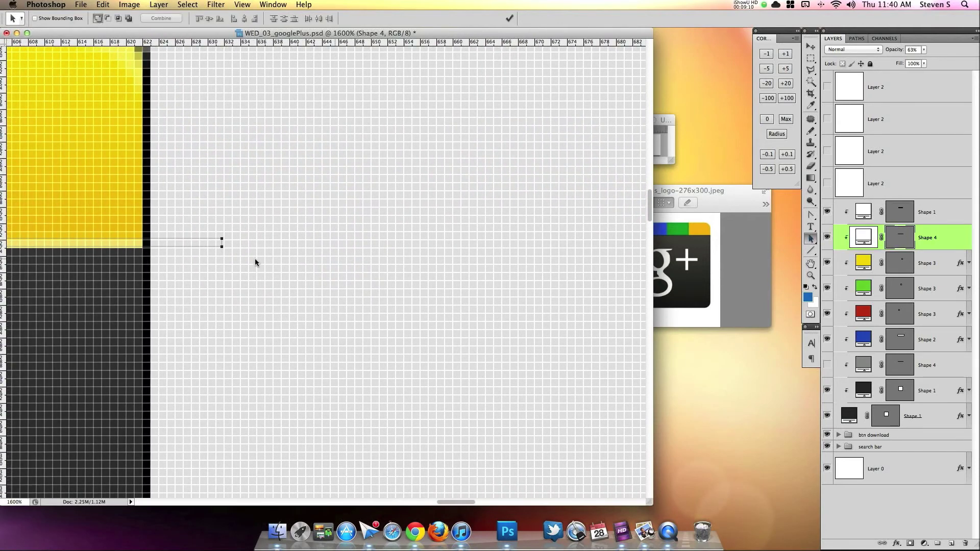
pyautogui.click(198, 251)
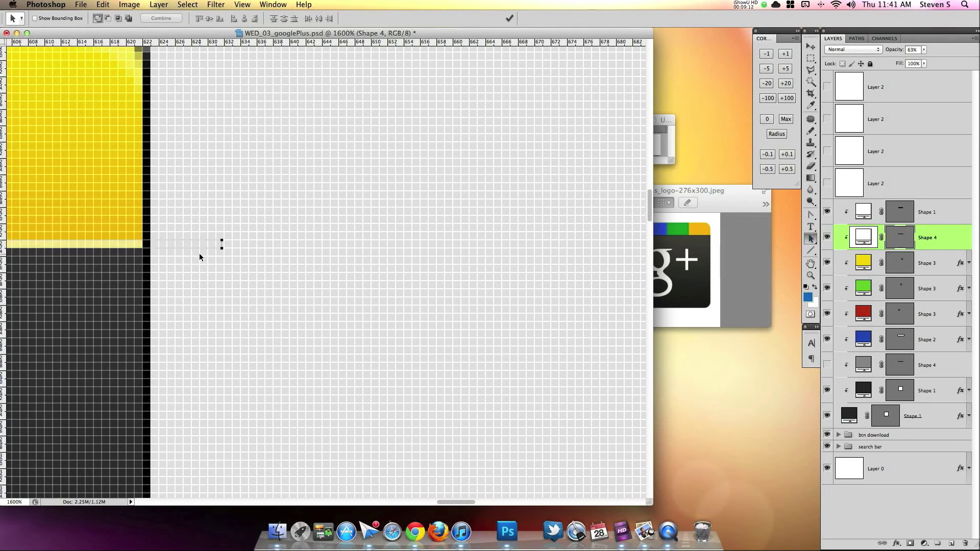
# Deselect the divider line's path and examine the stripes and divider at lower magnification.
pyautogui.click(873, 185)
pyautogui.press('super+minus')
pyautogui.press('super+minus')
pyautogui.press('super+minus')
pyautogui.press('super+minus')
pyautogui.press('super+minus')
pyautogui.press('super+minus')
pyautogui.press('super+minus')
pyautogui.press('super+minus')
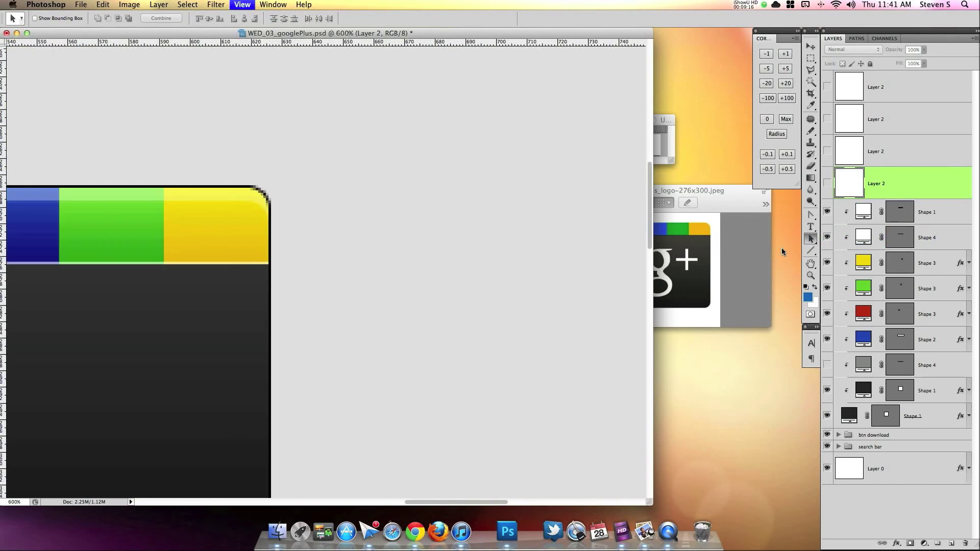
pyautogui.press('super+plus')
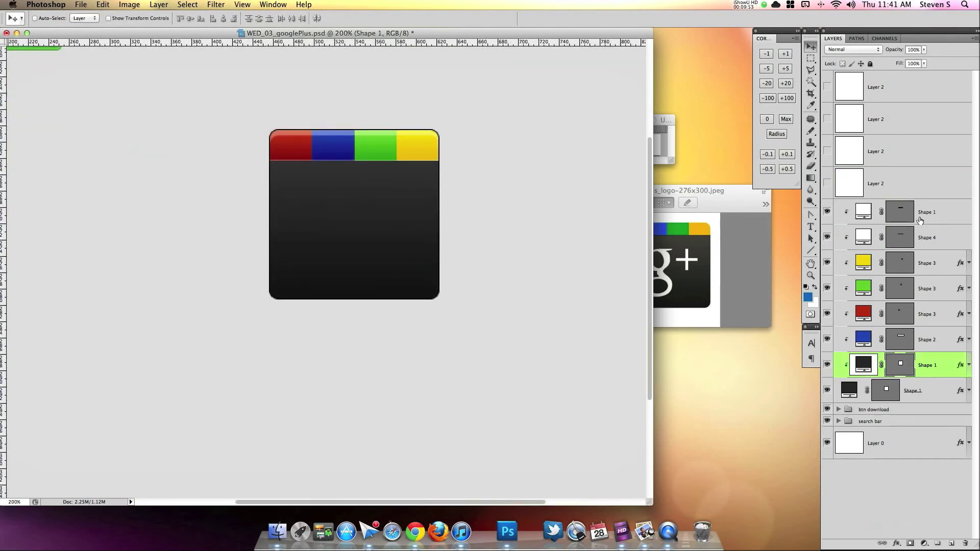
# Add a new layer above the highlight and enter a Georgia Regular "g" at 116 px in a text box on the dark area.
pyautogui.click(951, 216)
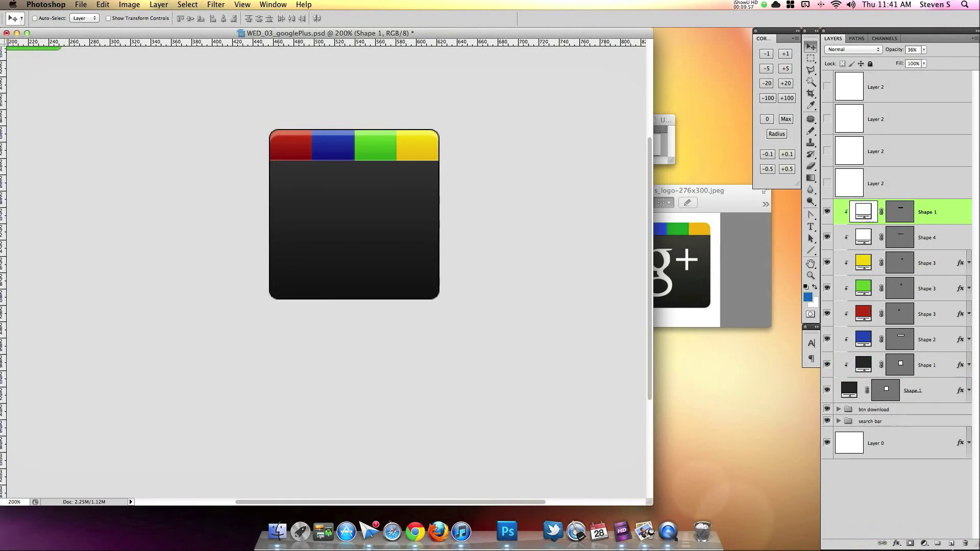
pyautogui.click(950, 544)
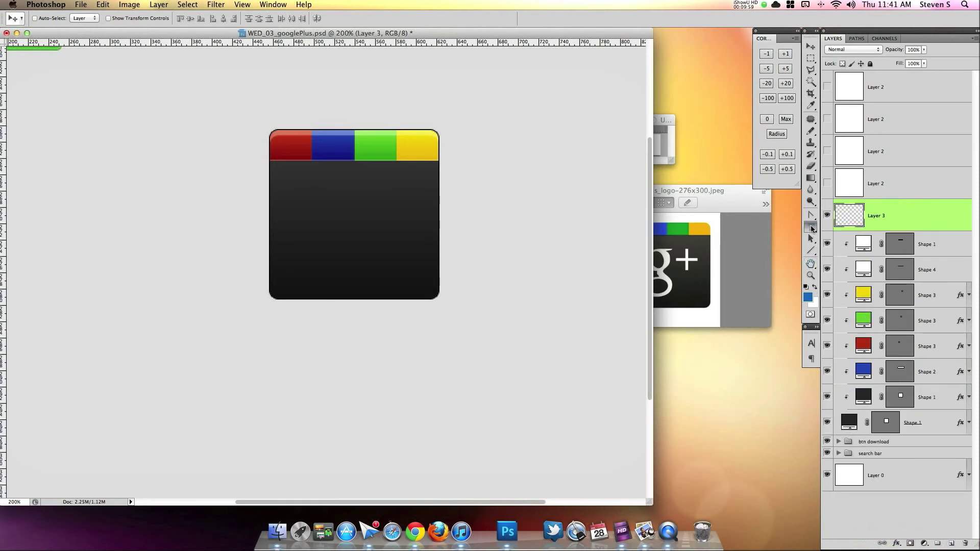
pyautogui.click(810, 228)
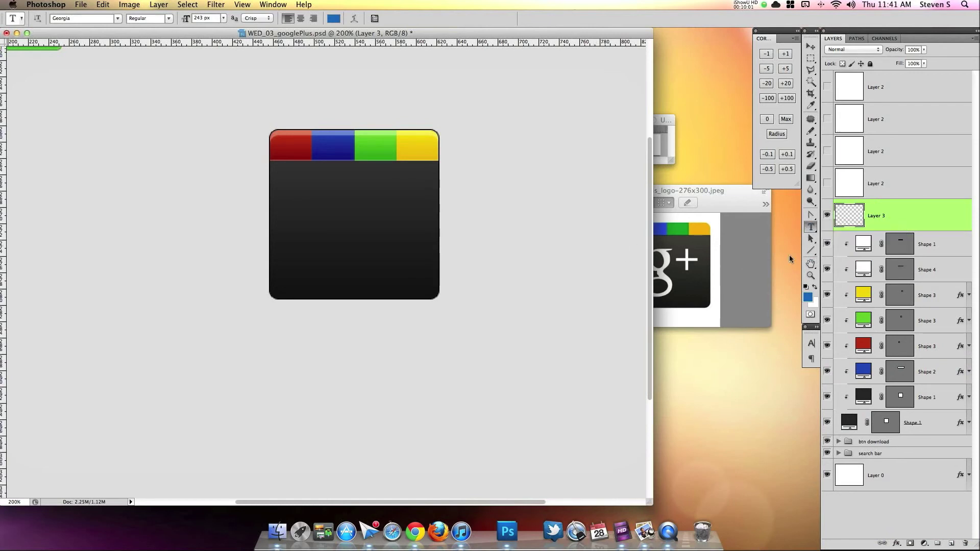
pyautogui.moveTo(313, 223); pyautogui.dragTo(438, 294)
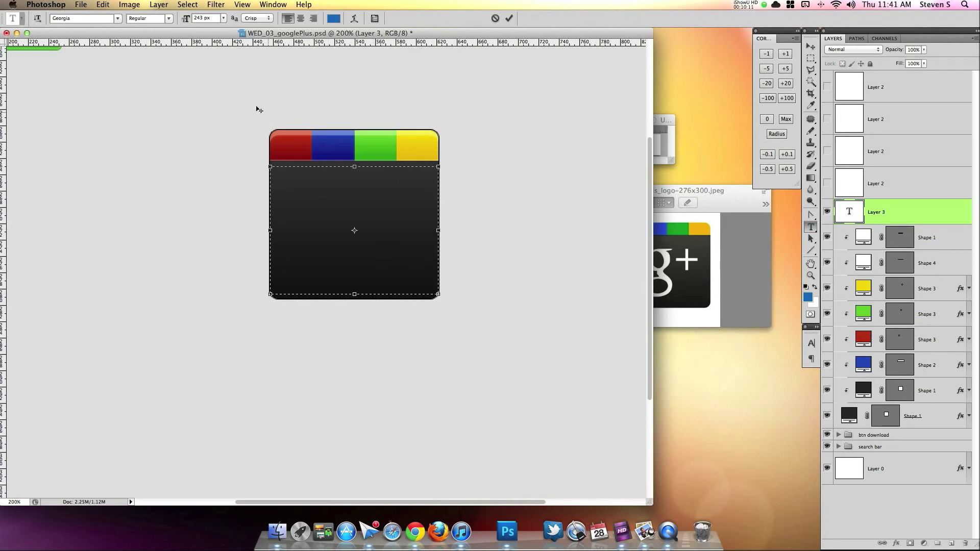
pyautogui.moveTo(185, 23); pyautogui.dragTo(127, 33)
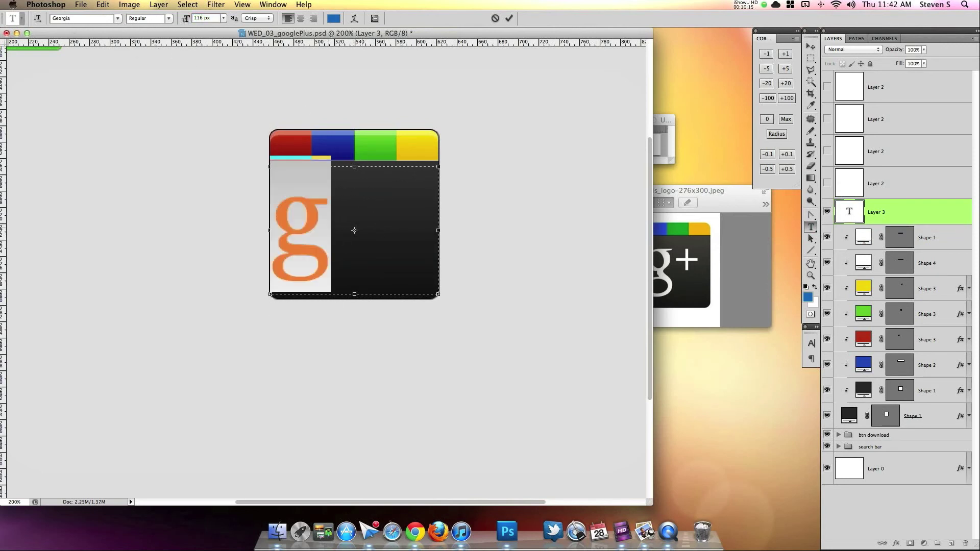
pyautogui.click(359, 238)
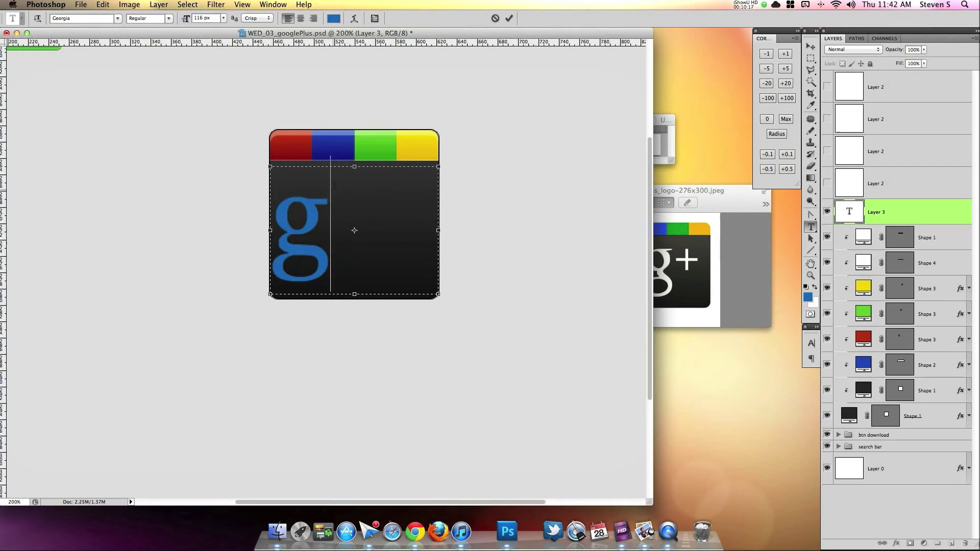
# Recolour the "g" white, #ffffff, and commit the text.
pyautogui.press('super+a')
pyautogui.click(333, 18)
pyautogui.moveTo(495, 353); pyautogui.dragTo(472, 326)
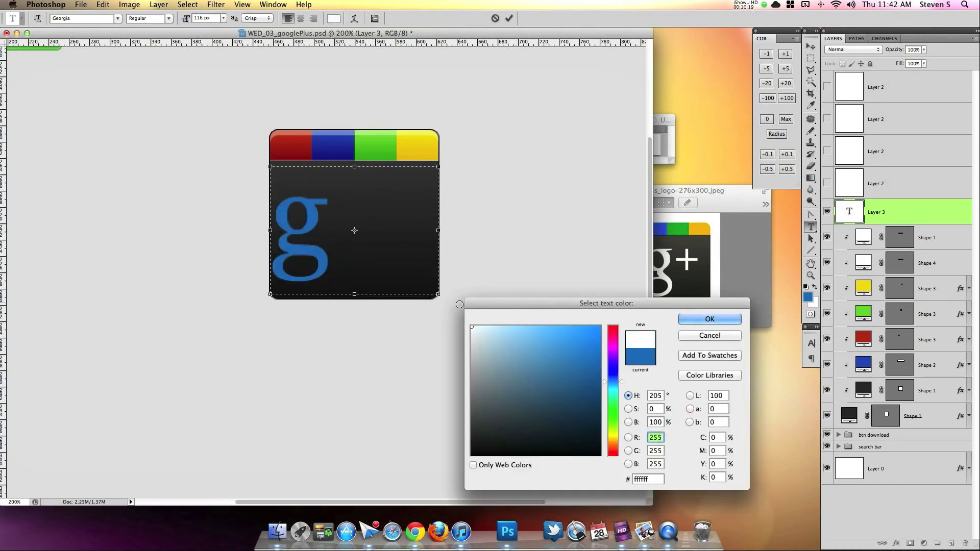
pyautogui.click(709, 318)
pyautogui.click(509, 18)
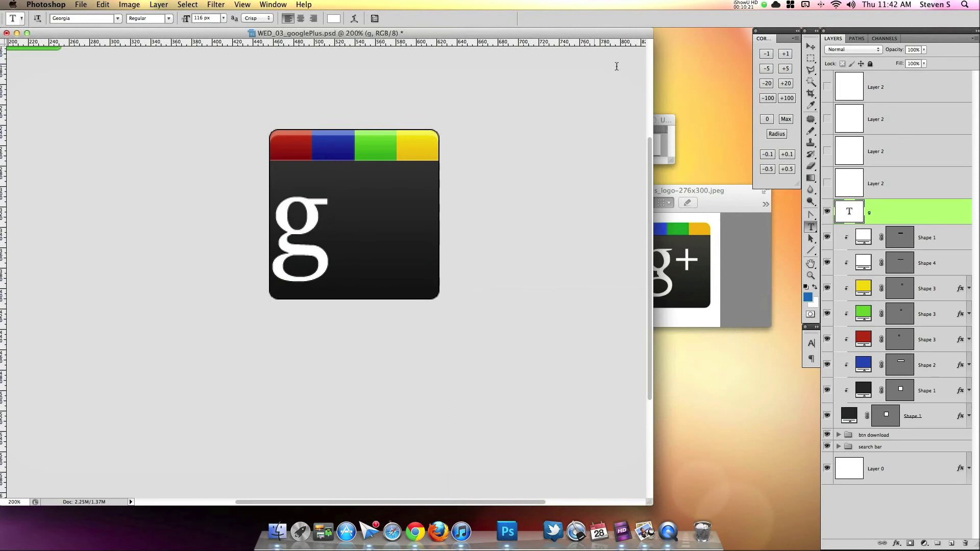
# Add a separate white "+" text layer beside the "g" and set its size to 79 px.
pyautogui.click(370, 230)
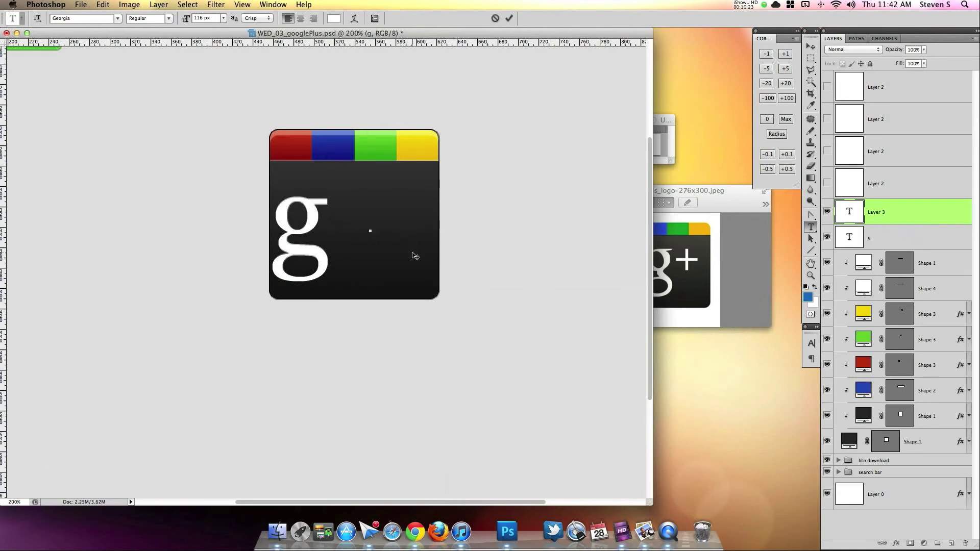
pyautogui.write('+')
pyautogui.click(509, 18)
pyautogui.moveTo(188, 26)
pyautogui.mouseDown()
pyautogui.moveTo(170, 20)
pyautogui.moveTo(190, 19)
pyautogui.mouseUp()
# Move the "+" close to the upper part of the "g" and nudge it up 3 px.
pyautogui.click(810, 46)
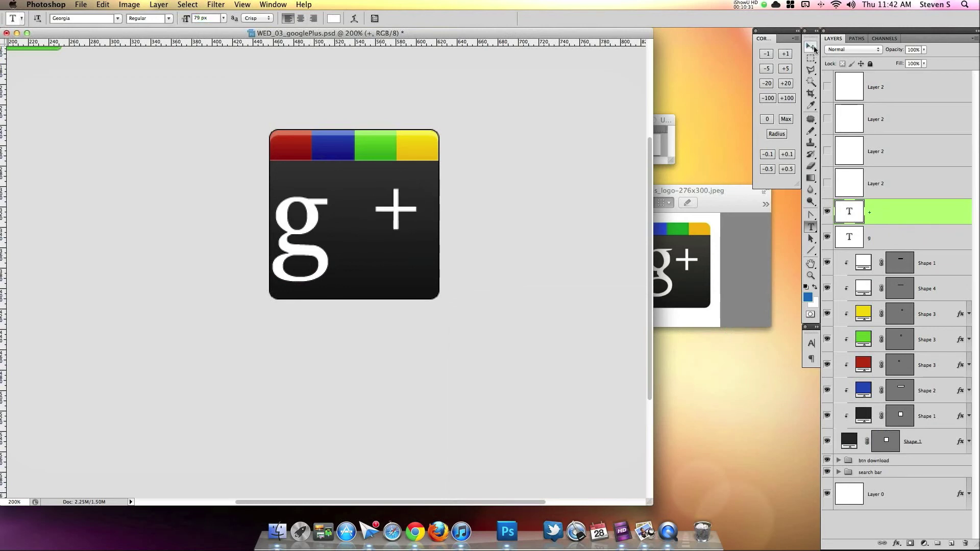
pyautogui.moveTo(404, 224); pyautogui.dragTo(365, 235)
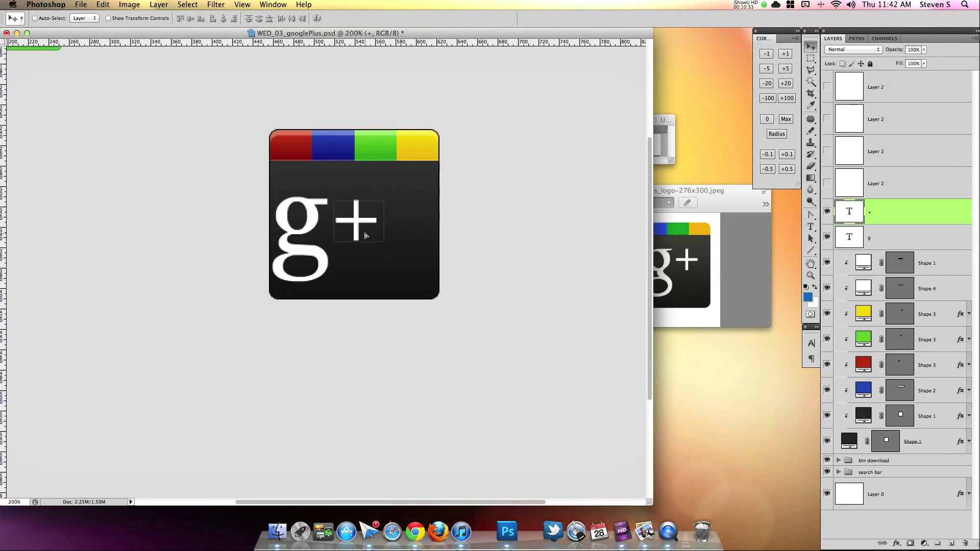
pyautogui.press('Up')
pyautogui.press('Up')
pyautogui.press('Up')
# Select the "g" and "+" layers together, centre them on the dark area, and view the icon at 100%.
pyautogui.keyDown('shift'); pyautogui.click(901, 236); pyautogui.keyUp('shift')
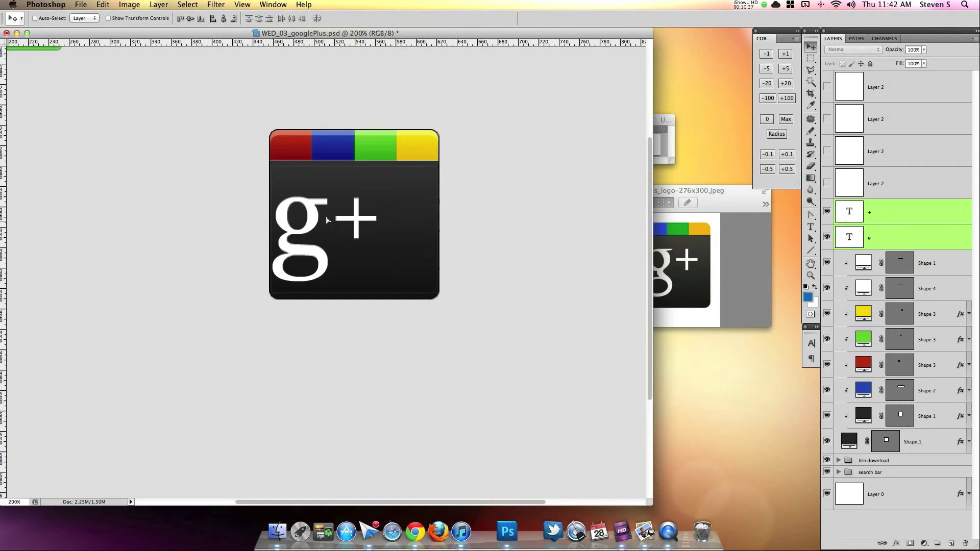
pyautogui.moveTo(279, 231); pyautogui.dragTo(306, 225)
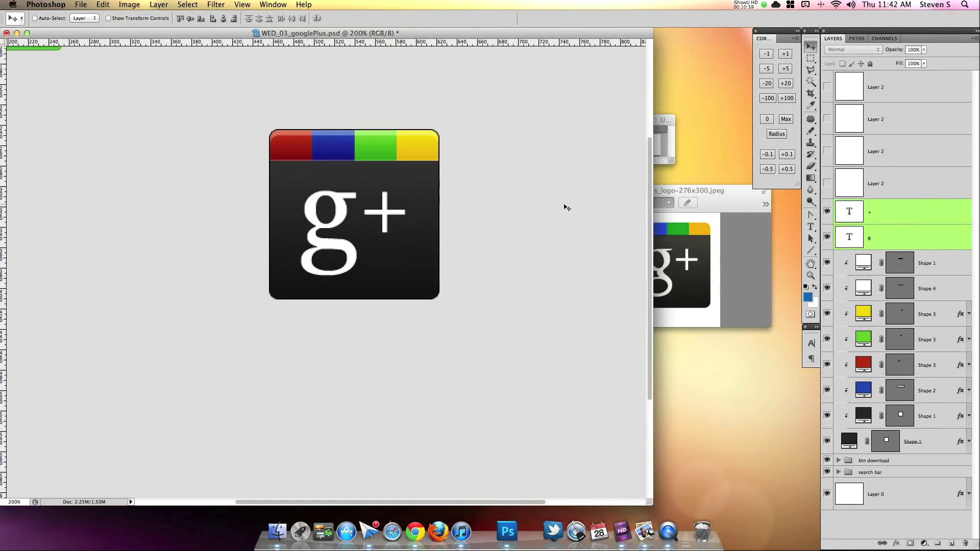
pyautogui.press('super+minus')
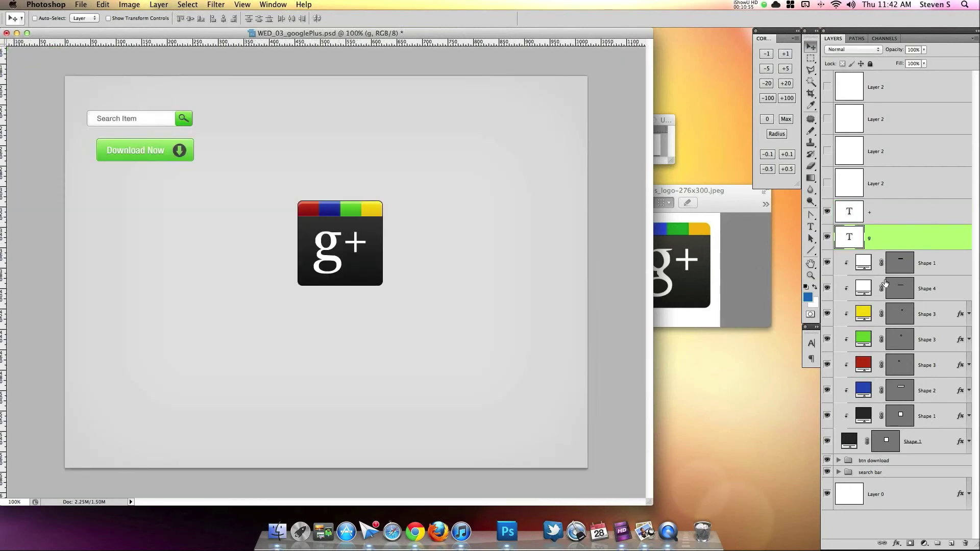
# Identify the topmost Shape 1 layer by toggling layer visibility and add a drop shadow with 1 px distance to it.
pyautogui.click(827, 289)
pyautogui.click(827, 263)
pyautogui.click(827, 262)
pyautogui.doubleClick(970, 273)
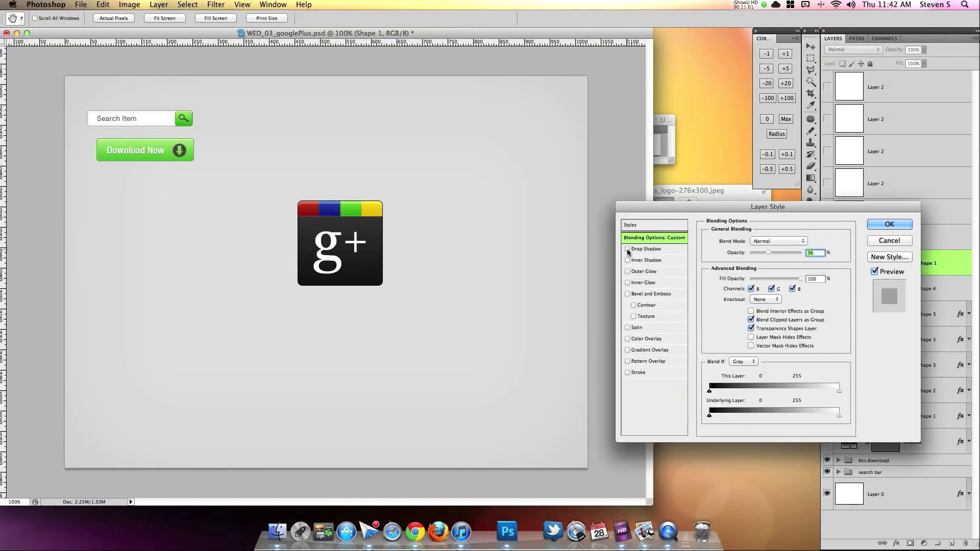
pyautogui.click(643, 249)
pyautogui.doubleClick(798, 283)
pyautogui.write('1')
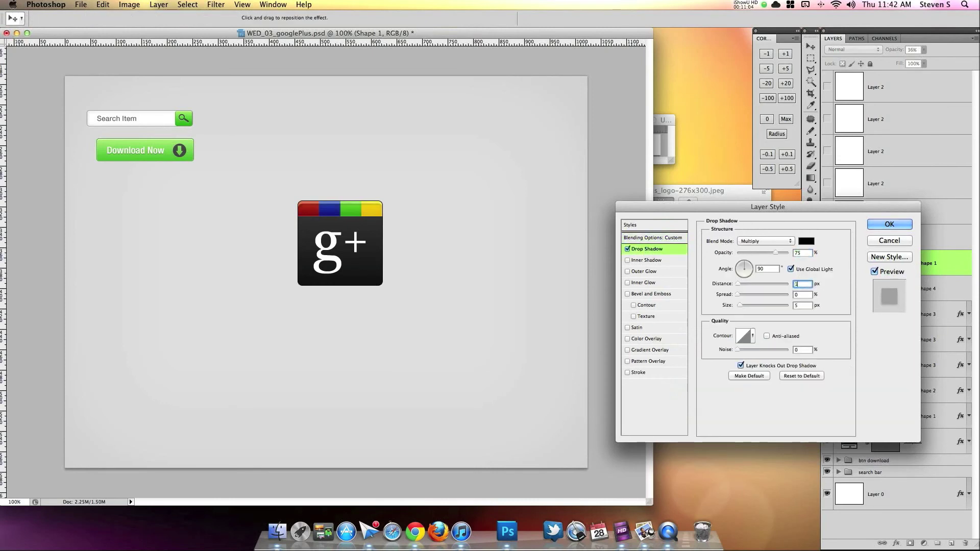
# Set the drop shadow's blend mode to Normal and its colour to white, #ffffff.
pyautogui.click(766, 241)
pyautogui.click(761, 219)
pyautogui.click(806, 240)
pyautogui.moveTo(495, 335); pyautogui.dragTo(449, 313)
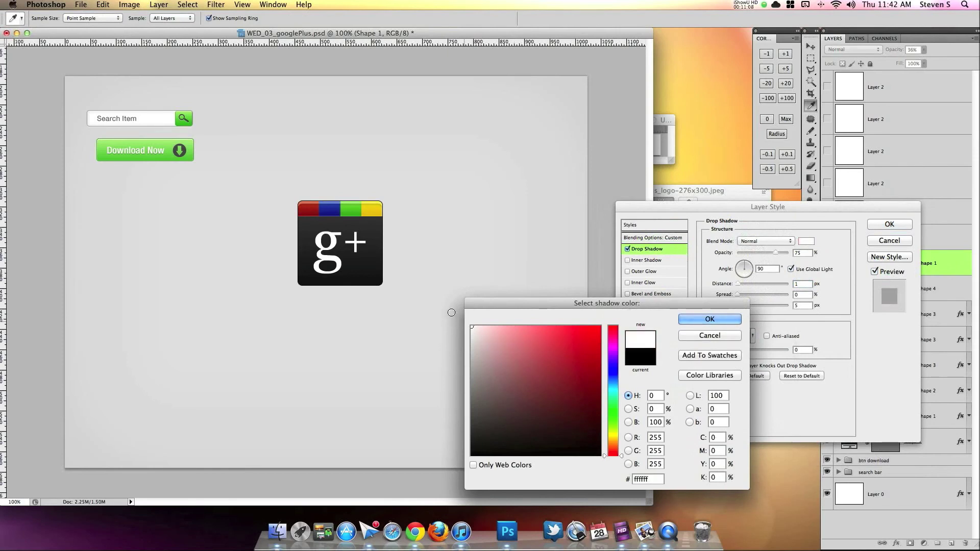
pyautogui.click(733, 319)
# Set the drop shadow's opacity to 100% and its size to 0 px.
pyautogui.moveTo(775, 253); pyautogui.dragTo(792, 253)
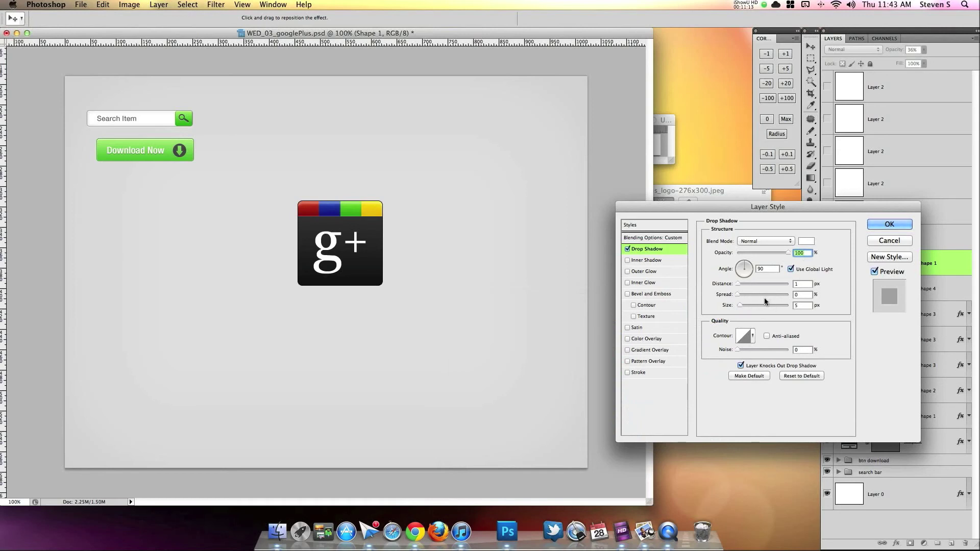
pyautogui.click(800, 305)
pyautogui.write('30')
# Set the topmost Shape 1 layer's general opacity to 100% and its fill opacity to 45%.
pyautogui.click(650, 238)
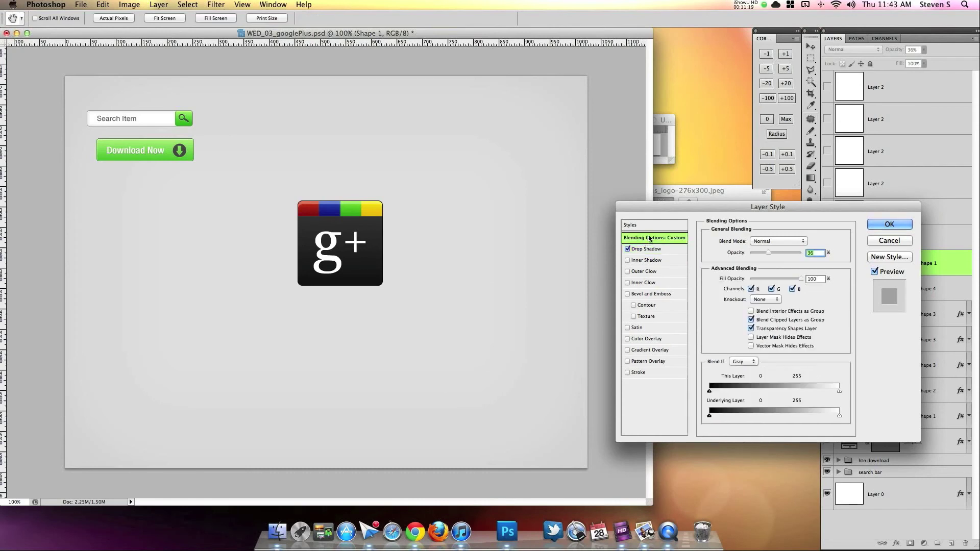
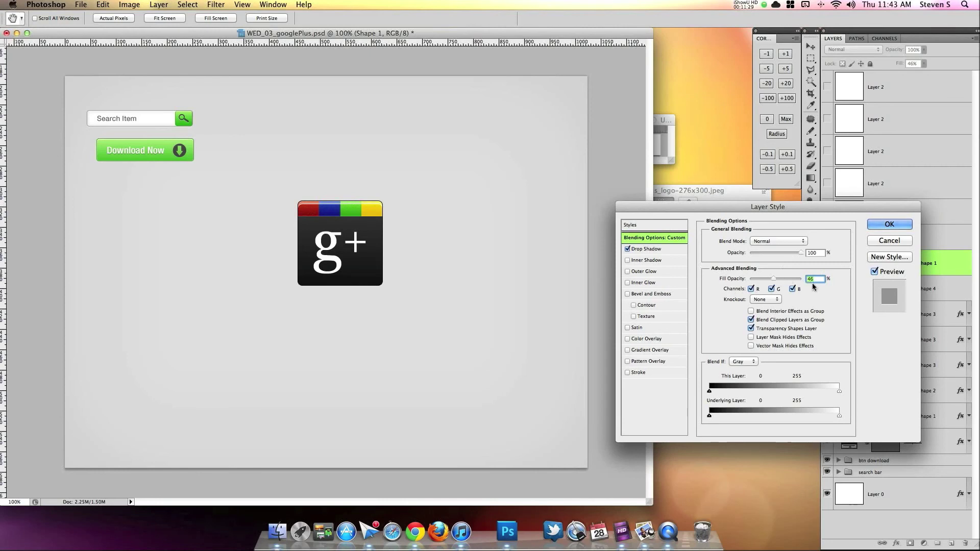
pyautogui.press('Down')
pyautogui.press('Down')
pyautogui.press('Up')
# Lower the drop shadow's opacity to slightly below 67% and apply the layer style.
pyautogui.click(633, 249)
pyautogui.moveTo(777, 253); pyautogui.dragTo(771, 256)
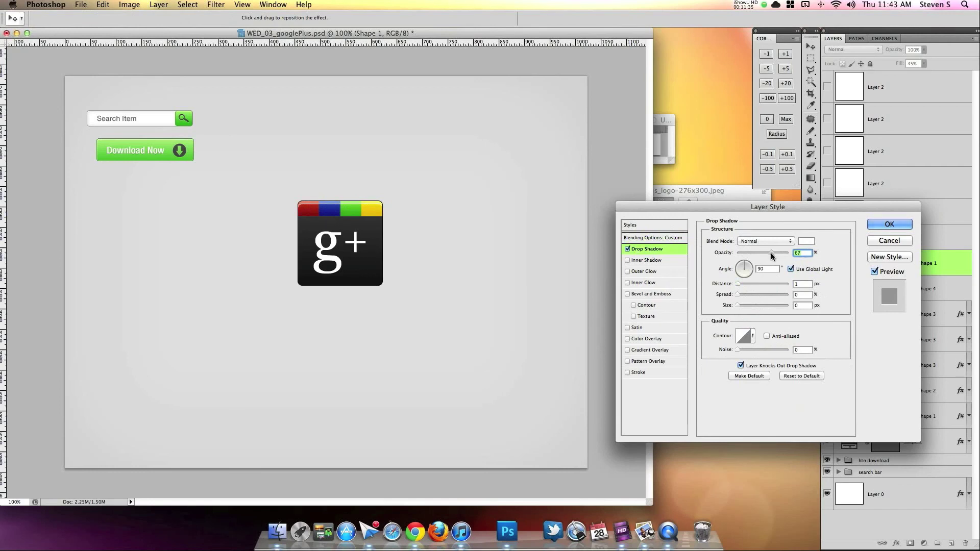
pyautogui.press('Down')
pyautogui.press('Down')
pyautogui.press('Down')
pyautogui.press('Down')
pyautogui.press('Down')
pyautogui.press('Down')
pyautogui.press('Down')
pyautogui.press('Down')
pyautogui.click(888, 227)
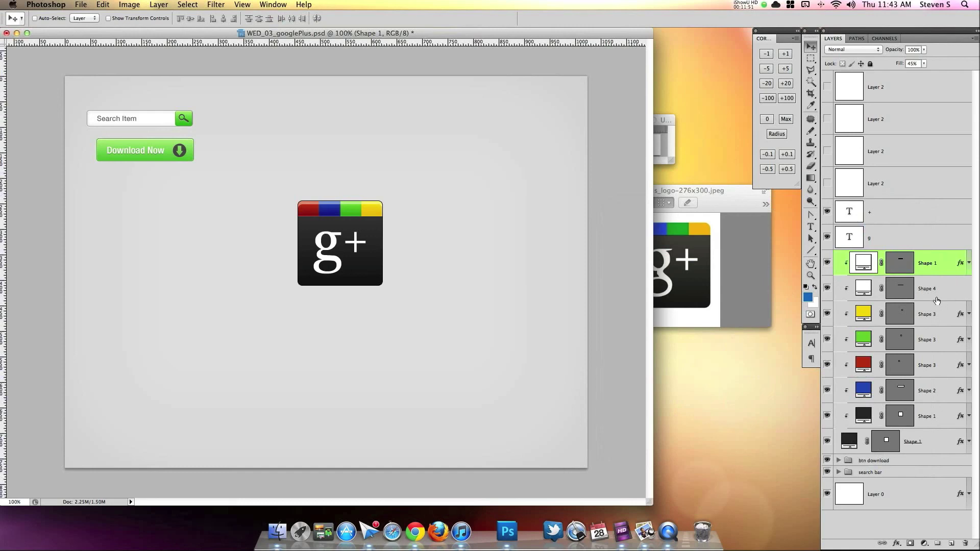
# Delete the four hidden Layer 2 layers above the icon's text layers.
pyautogui.click(909, 188)
pyautogui.keyDown('shift'); pyautogui.click(933, 83); pyautogui.keyUp('shift')
pyautogui.moveTo(939, 210); pyautogui.dragTo(965, 542)
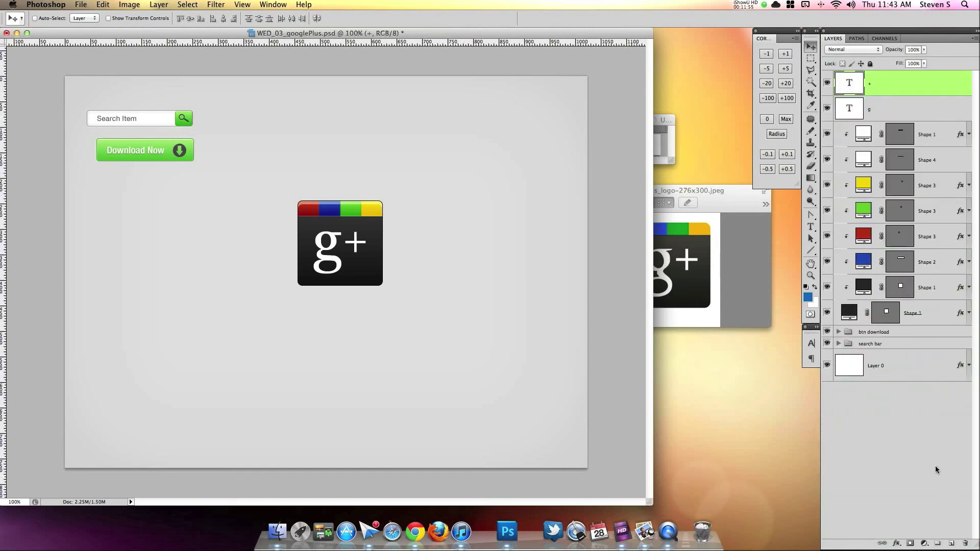
# Rename the icon's lowest Shape 1 layer, the clipping base, as "bg".
pyautogui.doubleClick(912, 312)
pyautogui.write('bg')
pyautogui.press('Return')
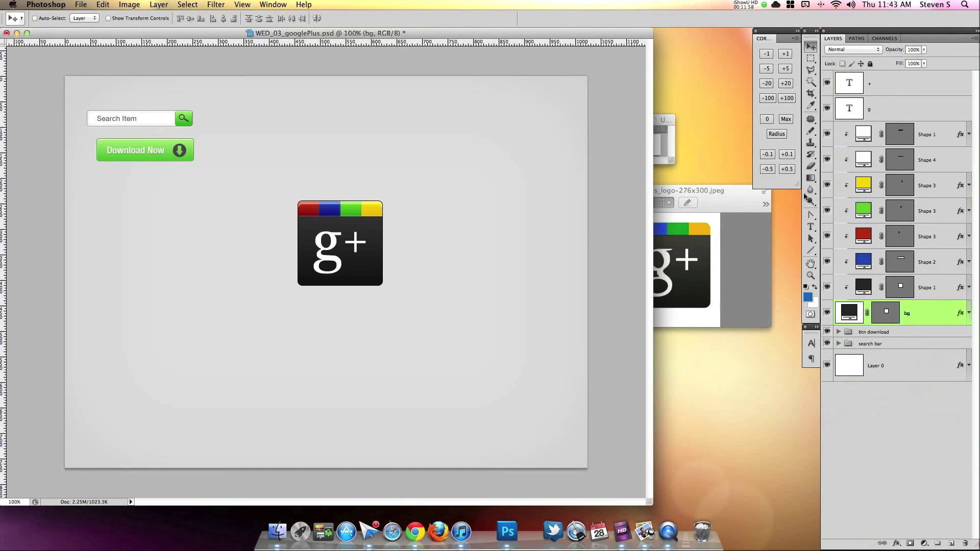
# Group all the icon layers from "bg" up to "+" as "Google+ Icon" and save the document.
pyautogui.keyDown('shift'); pyautogui.click(922, 90); pyautogui.keyUp('shift')
pyautogui.press('super+g')
pyautogui.doubleClick(868, 76)
pyautogui.write('Google')
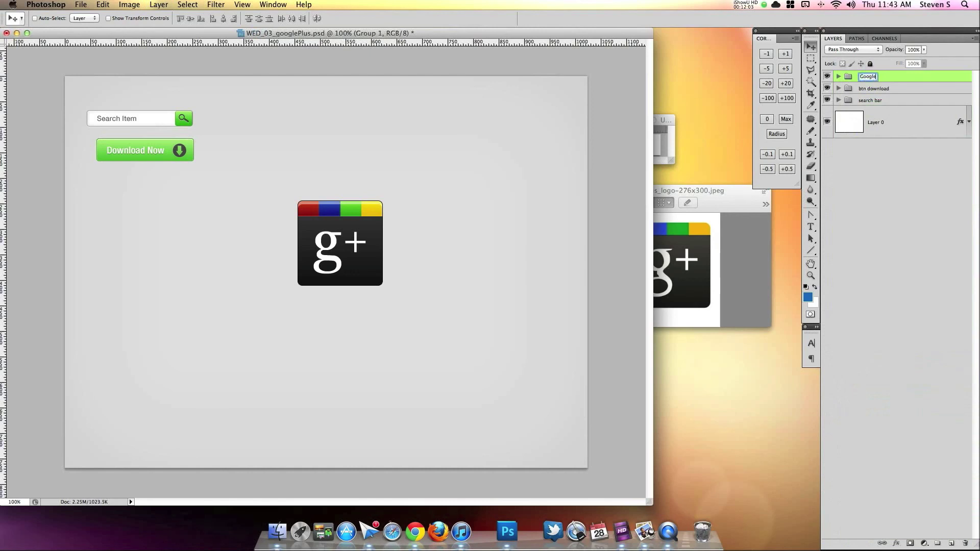
pyautogui.write('+ Icon')
pyautogui.press('Return')
pyautogui.press('super+s')
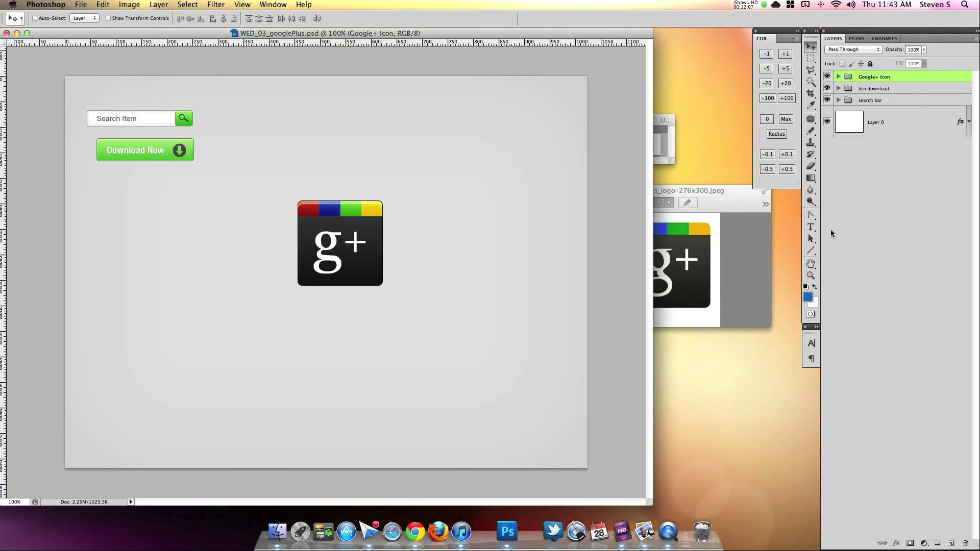